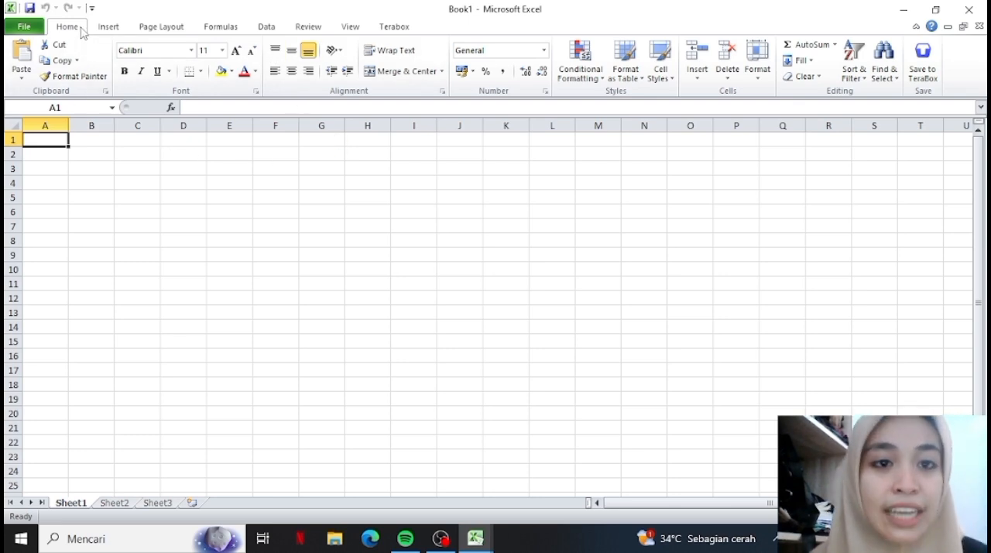
Look through the available fonts and font sizes for cell A1.
left_click(166, 31)
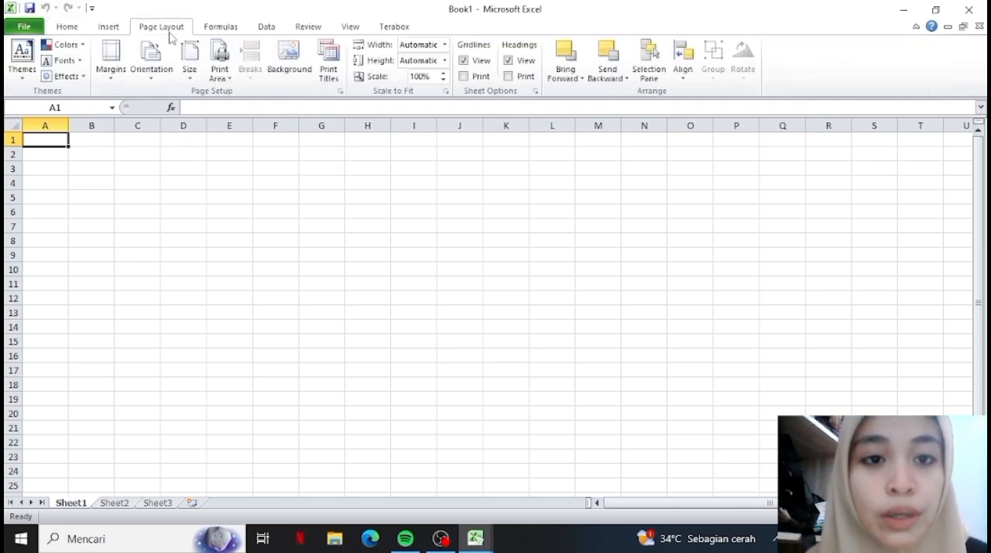
left_click(69, 26)
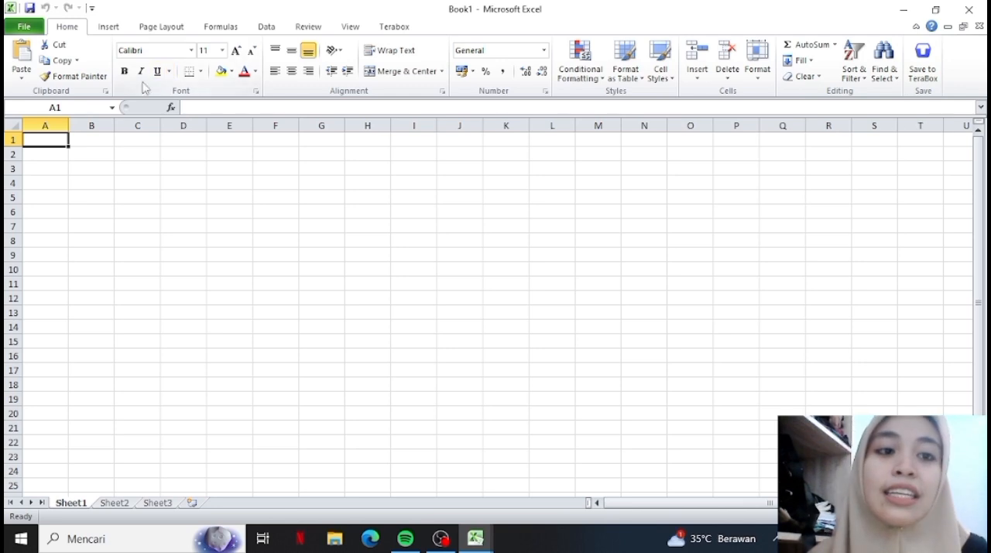
left_click(191, 50)
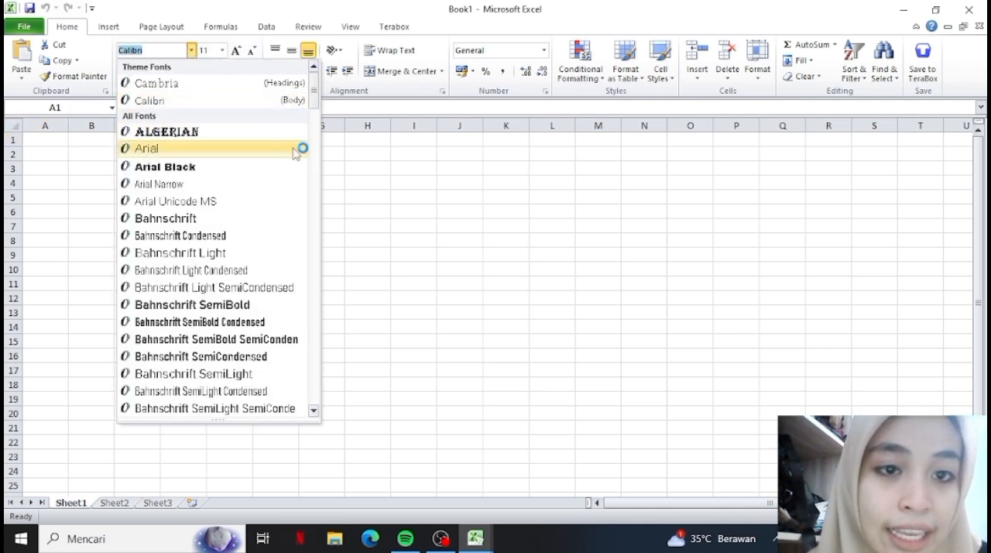
left_click(356, 151)
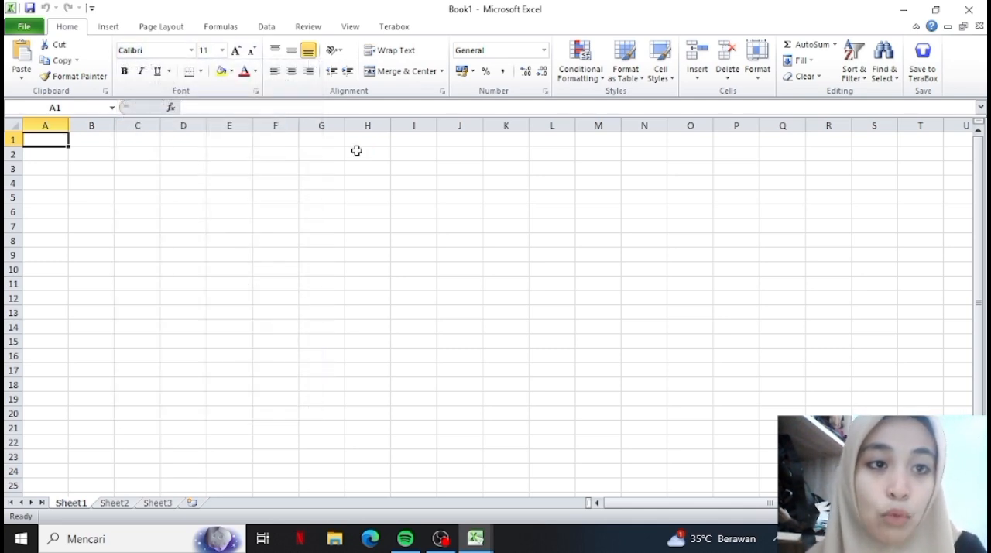
left_click(223, 51)
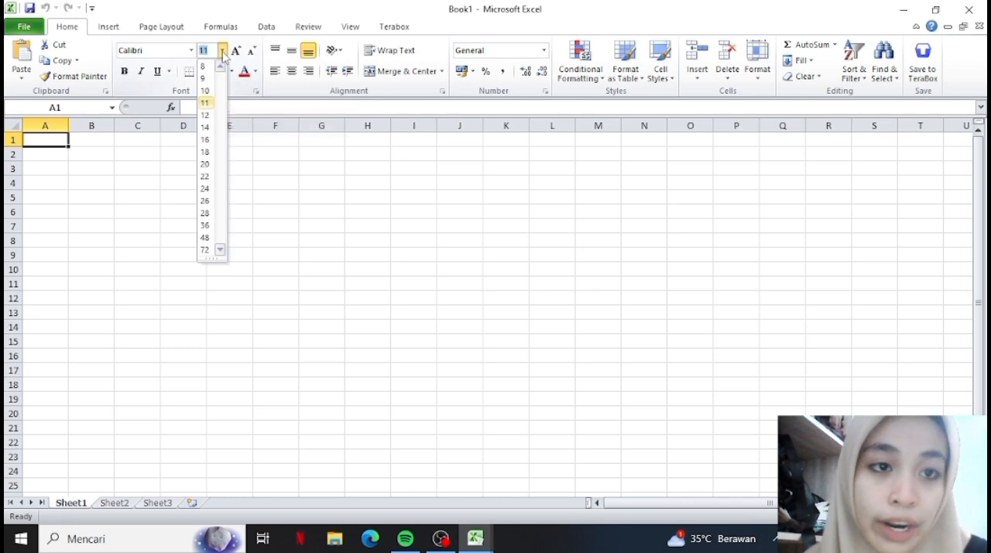
left_click(320, 189)
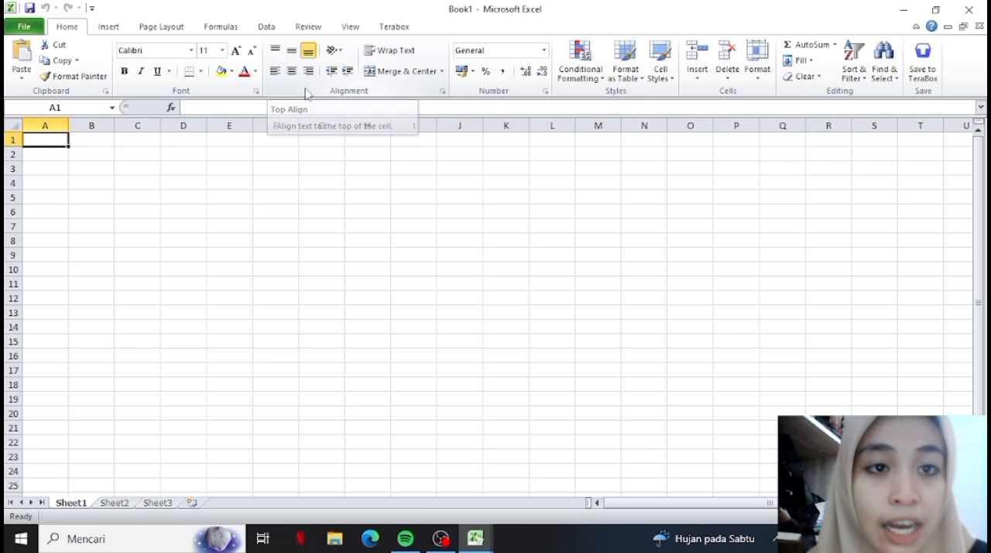
Try the top, bottom, left and right alignments on cell A1, finishing with bottom alignment and horizontal centering.
left_click(276, 51)
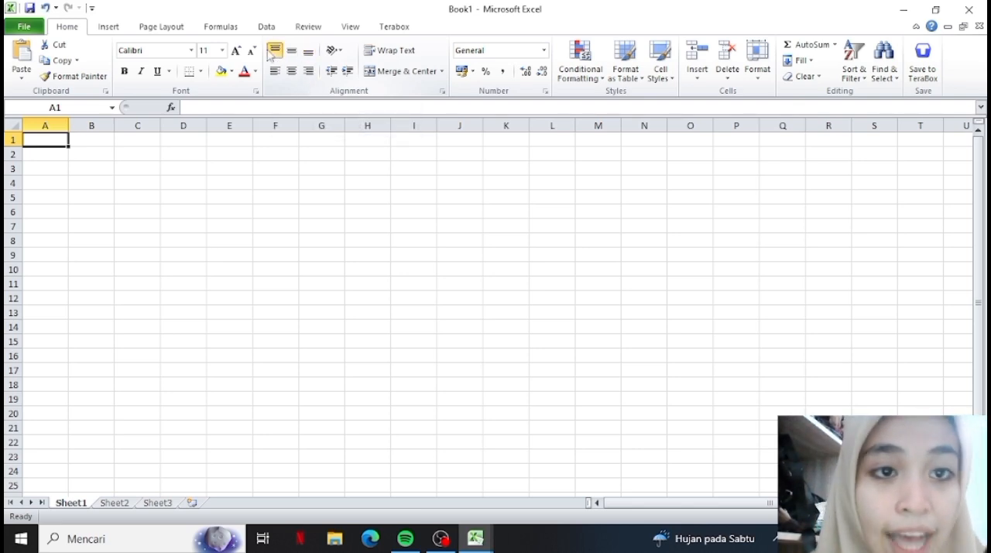
left_click(309, 51)
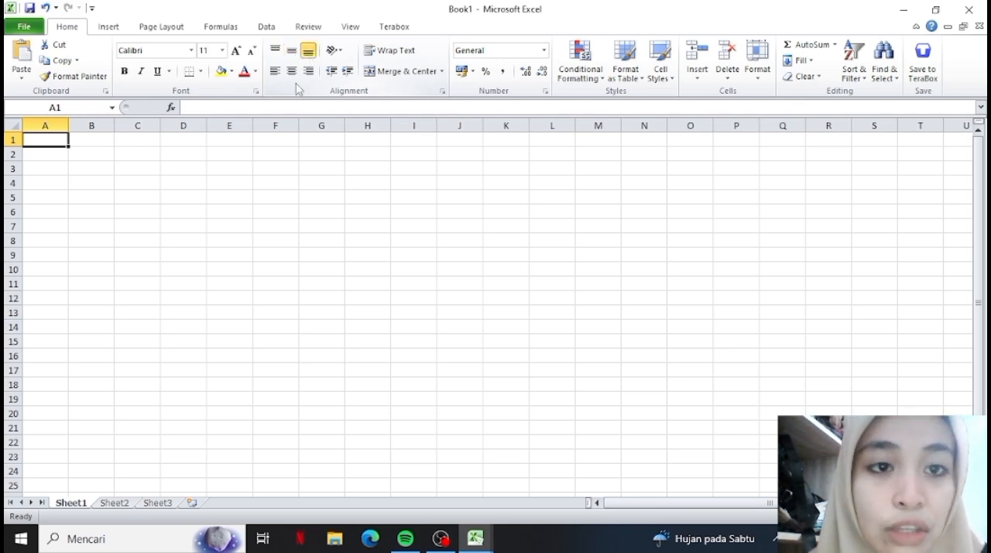
left_click(294, 72)
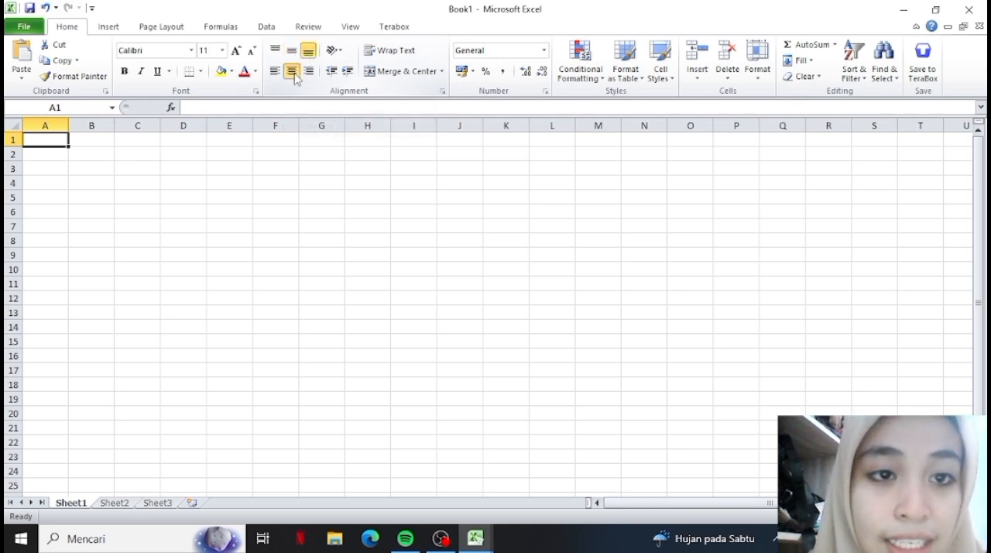
left_click(275, 71)
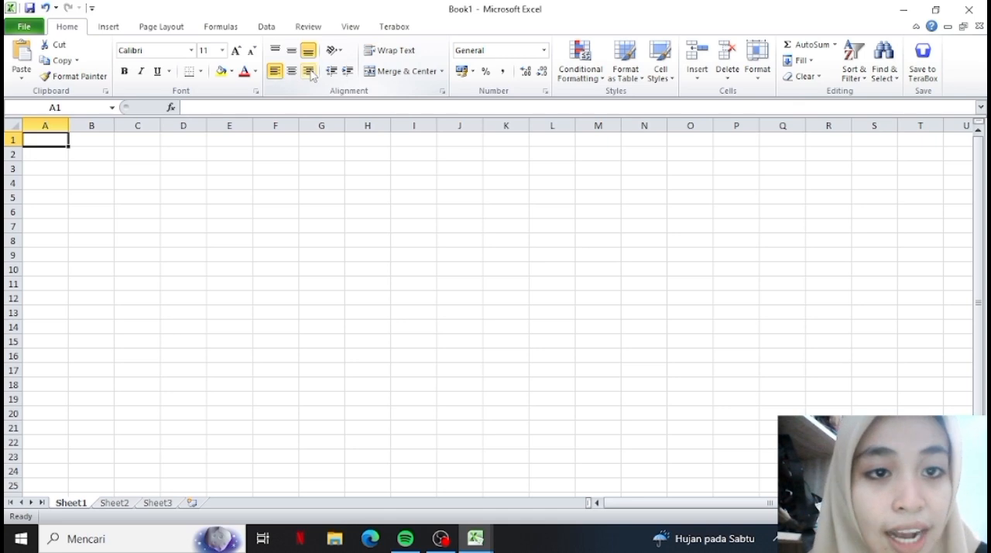
left_click(312, 74)
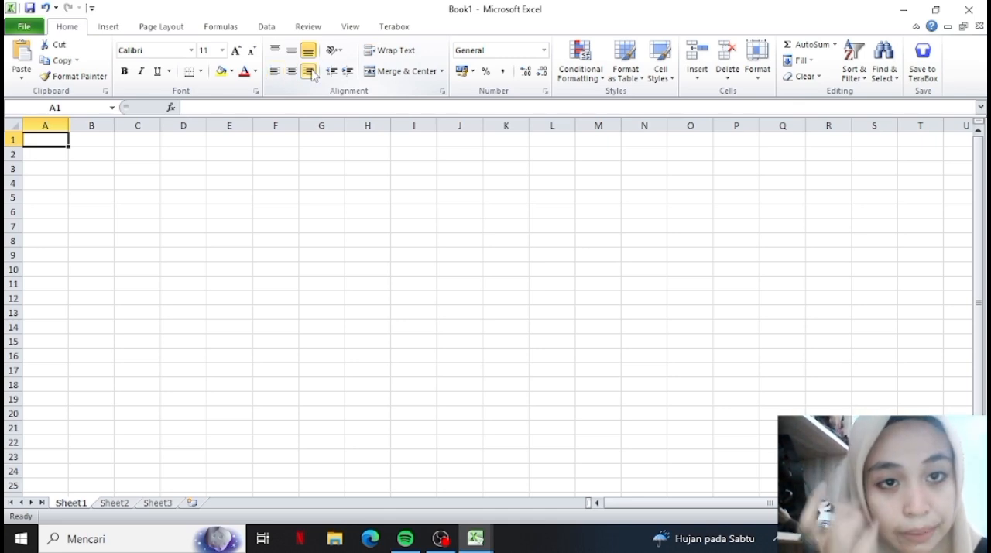
left_click(292, 72)
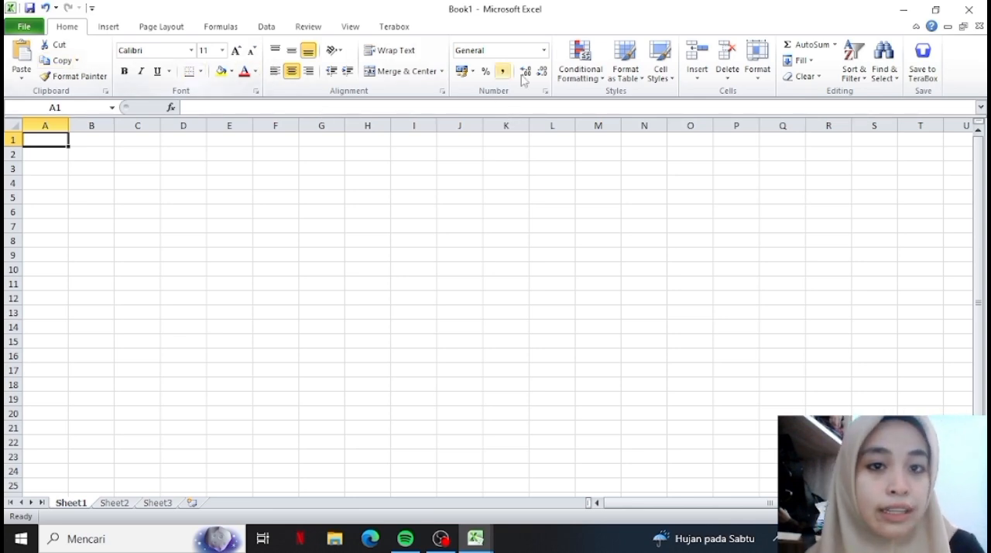
Examine the command sets for inserting, page layout, formulas, data, reviewing, viewing and Terabox.
left_click(109, 33)
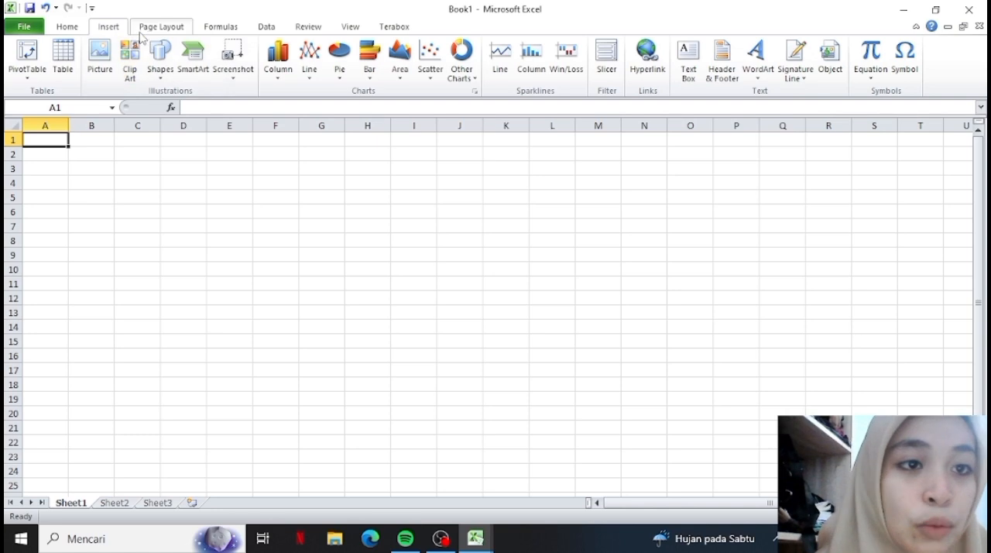
left_click(161, 26)
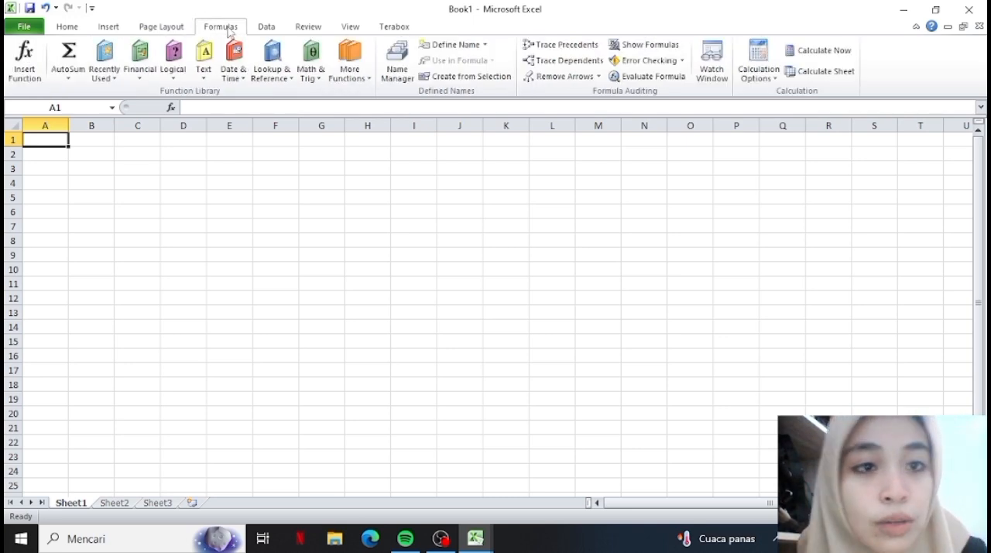
left_click(265, 26)
left_click(303, 28)
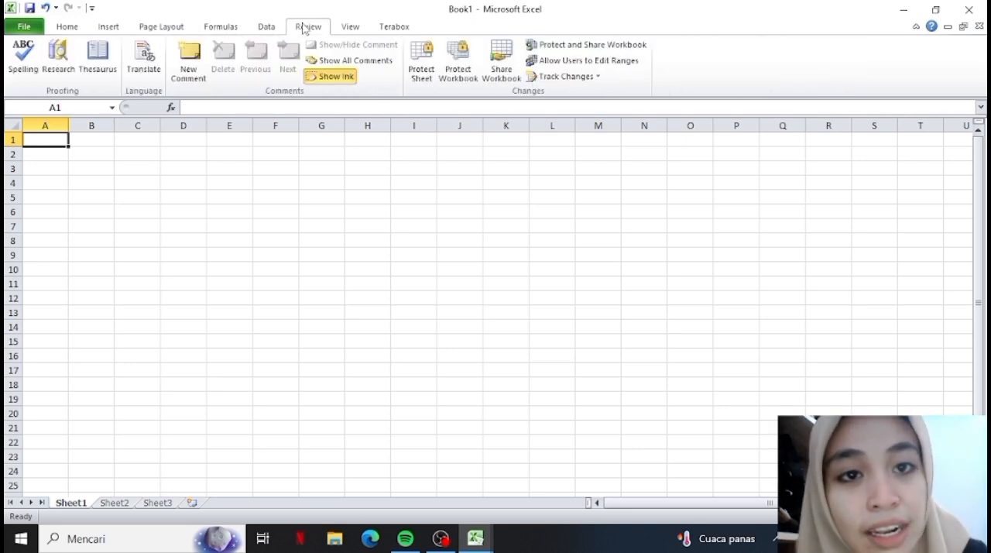
left_click(347, 31)
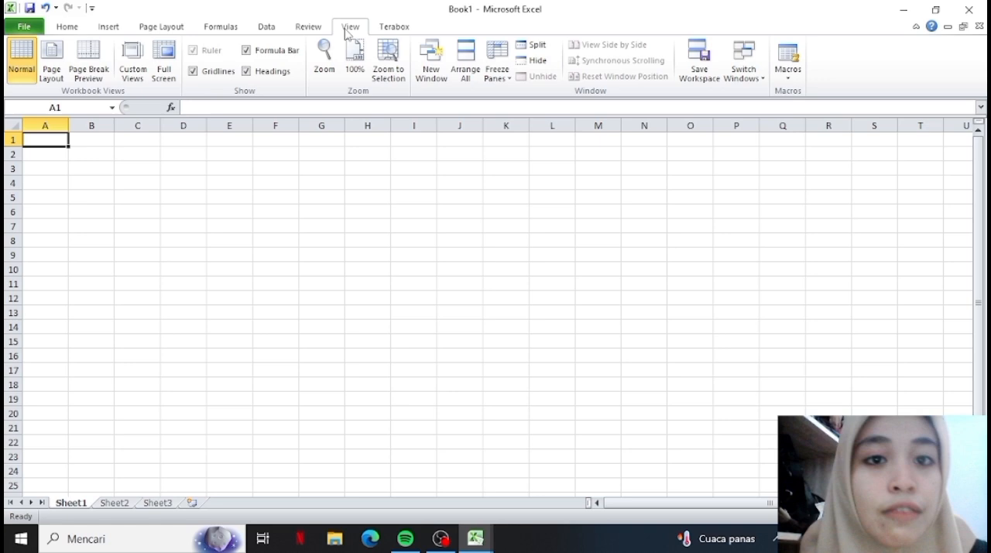
left_click(390, 27)
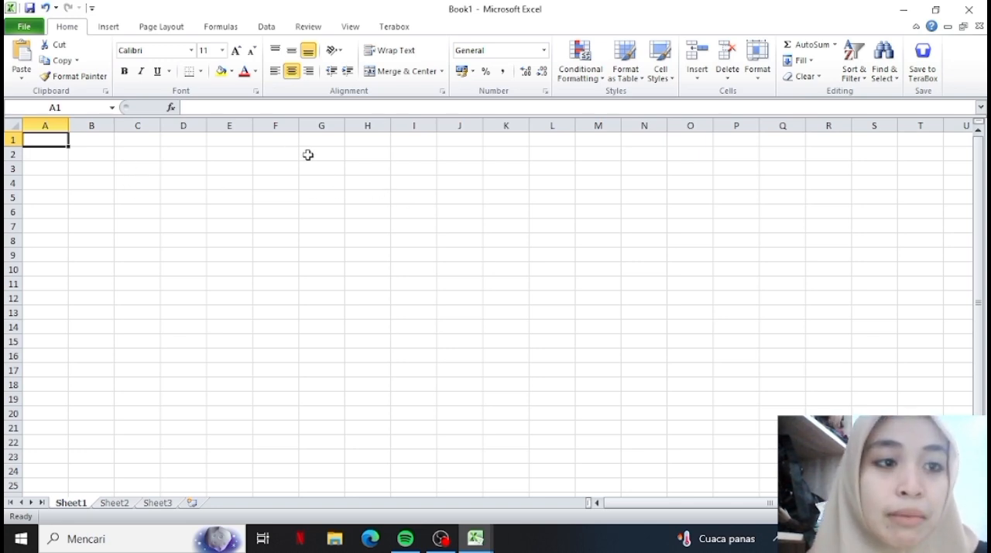
Highlight the worksheet's columns A to D one after another and return to column A to examine the column layout.
left_click(41, 125)
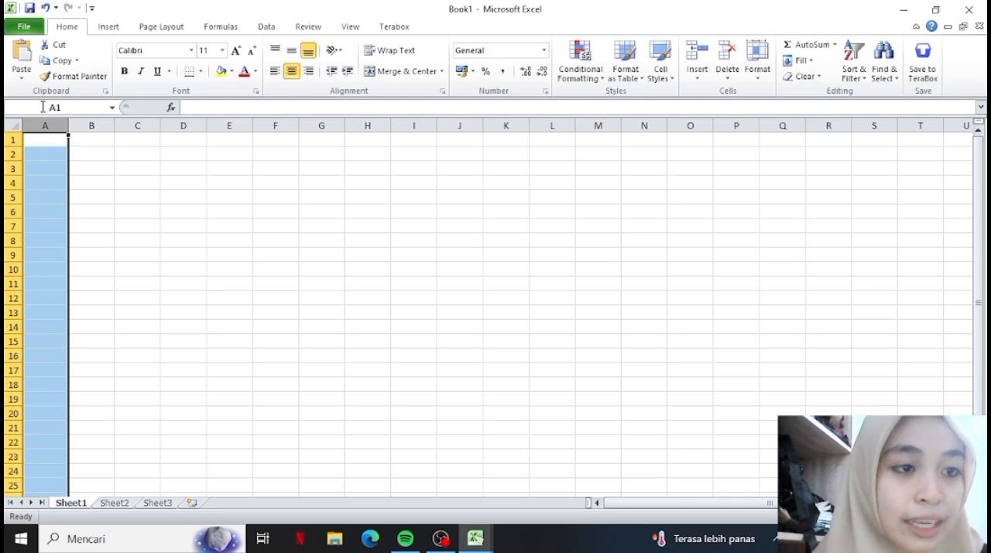
left_click_drag(90, 125, 138, 126)
left_click(195, 178)
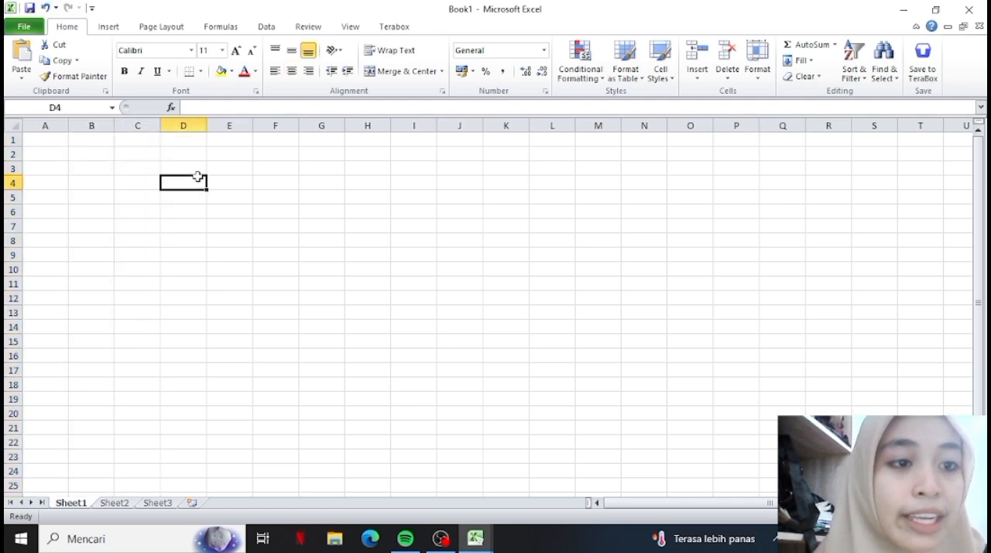
left_click(45, 126)
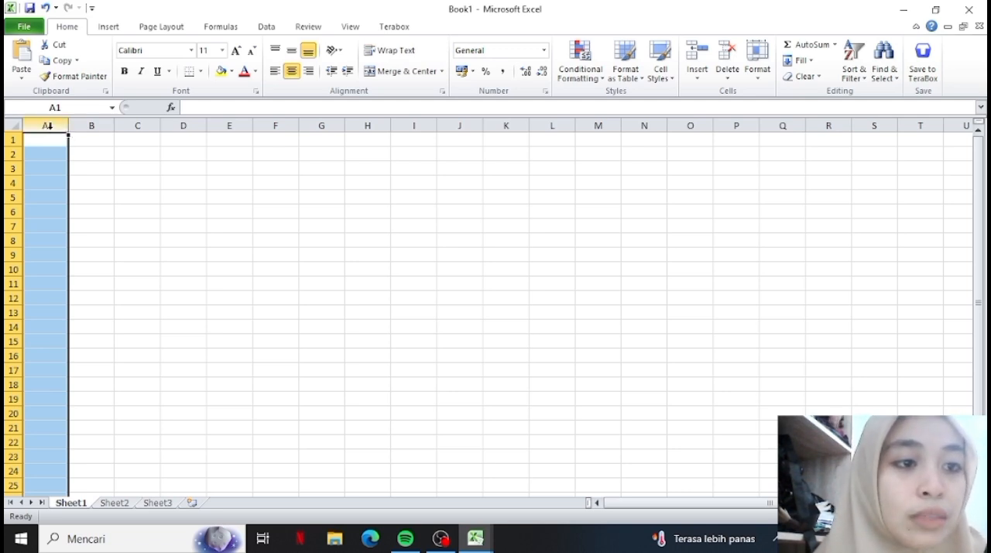
left_click_drag(48, 126, 98, 126)
left_click(98, 125)
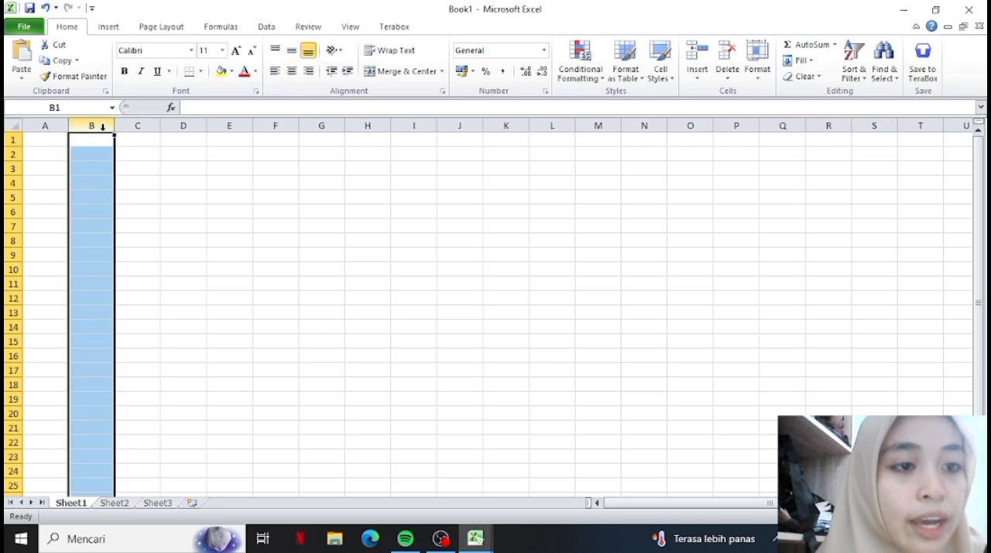
left_click(140, 134)
left_click(178, 126)
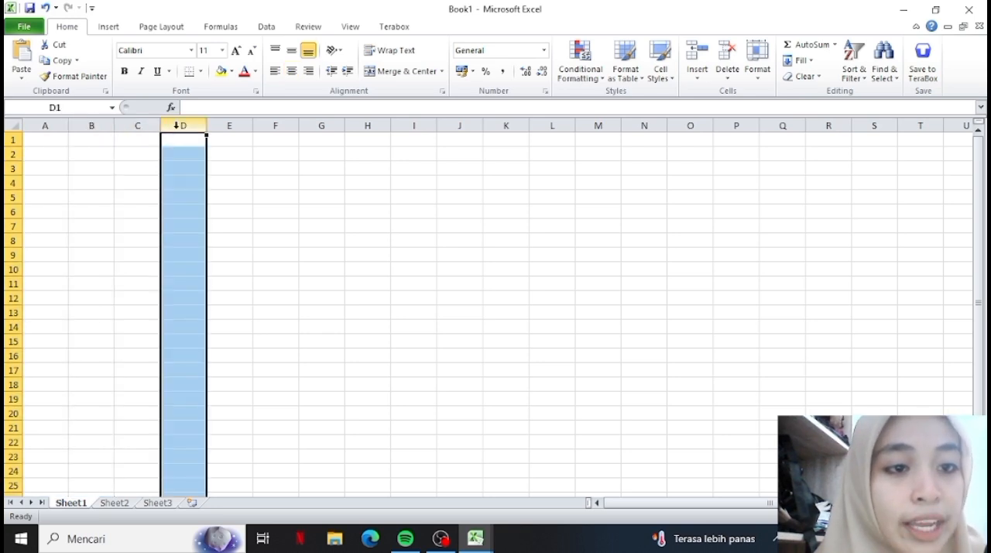
left_click(44, 126)
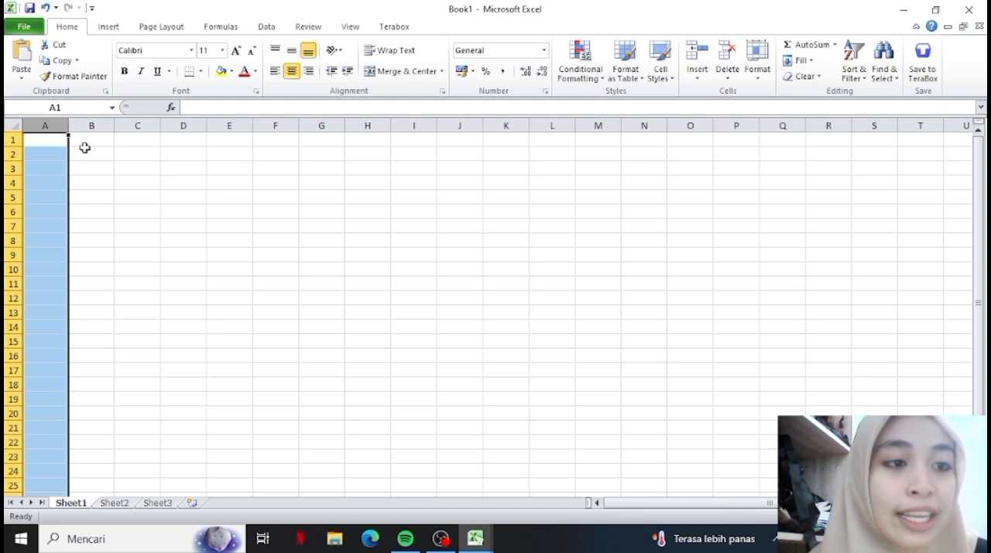
Highlight entire rows 1 and 2 in turn and return to row 1 to examine the row layout.
left_click(48, 144)
left_click_drag(48, 147, 7, 144)
left_click(9, 140)
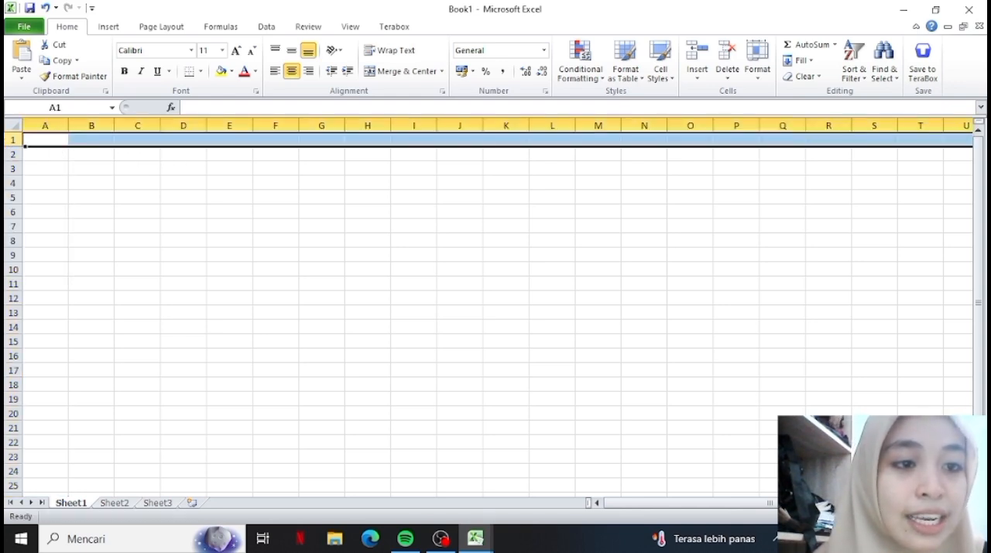
left_click(6, 154)
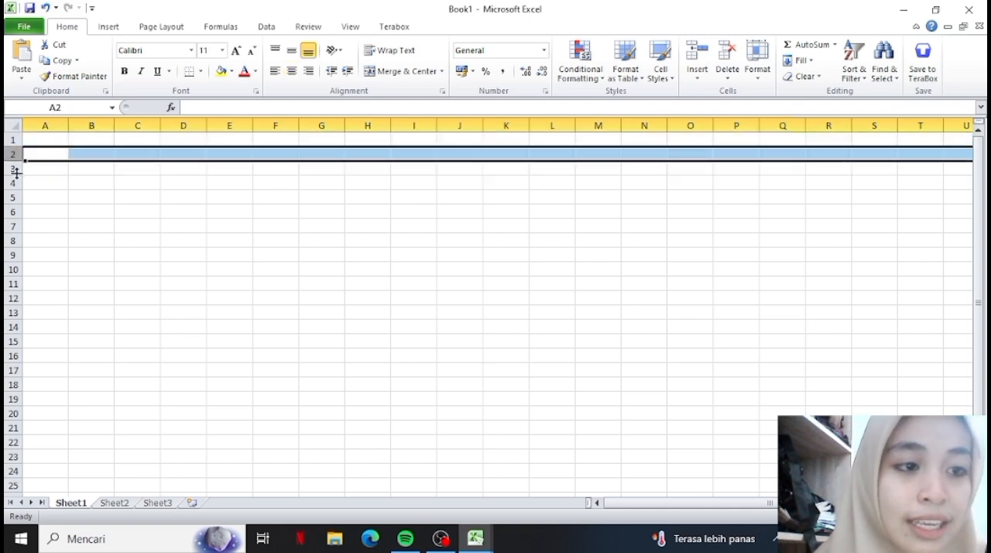
left_click(7, 140)
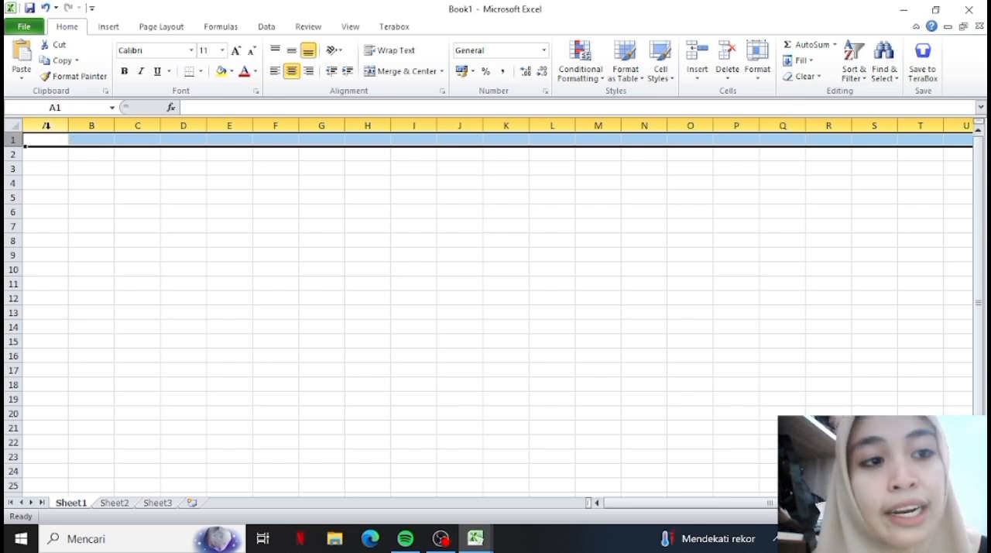
left_click(8, 144)
Visit individual cells such as A3, B3, C3, C2, D5 and B2 to examine cell addresses, finishing on A1.
left_click(42, 168)
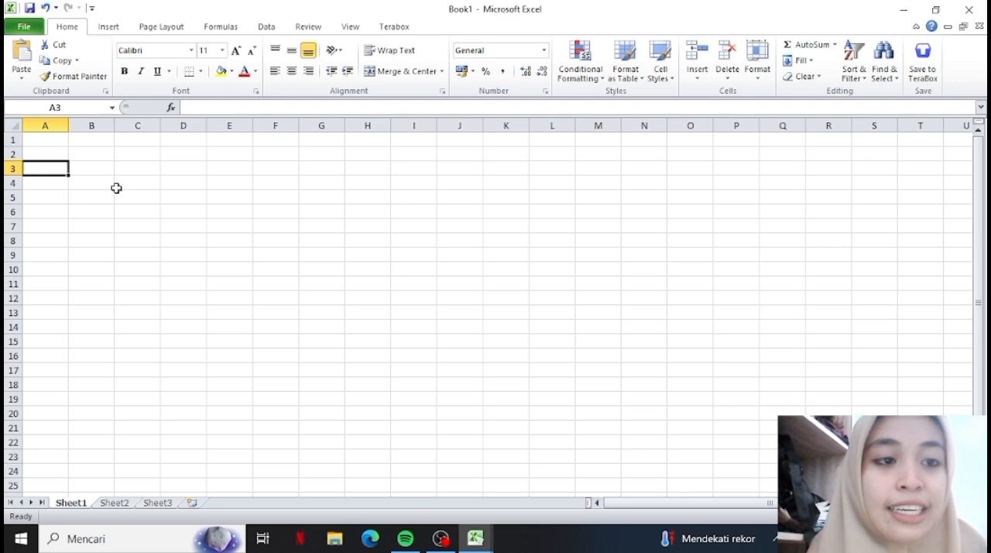
left_click(81, 169)
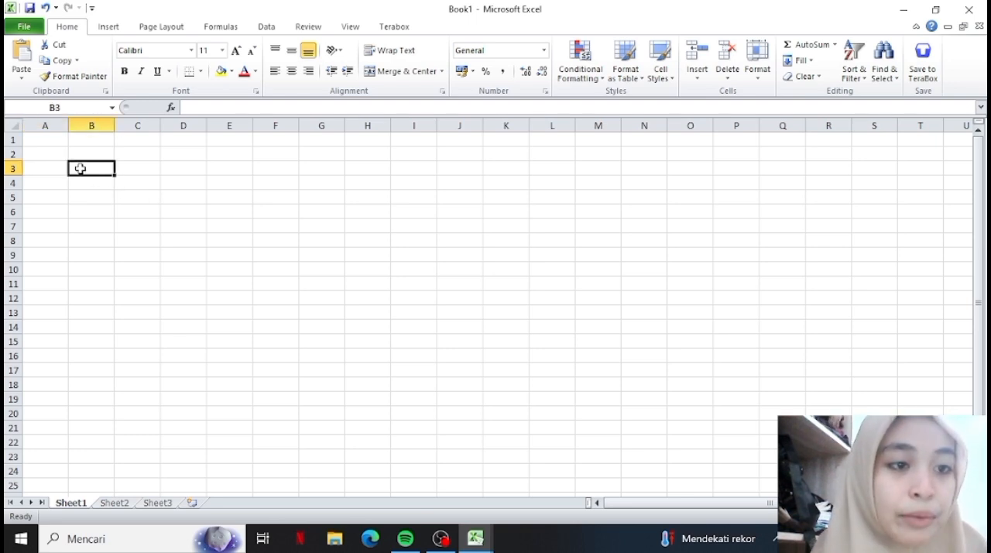
left_click(128, 173)
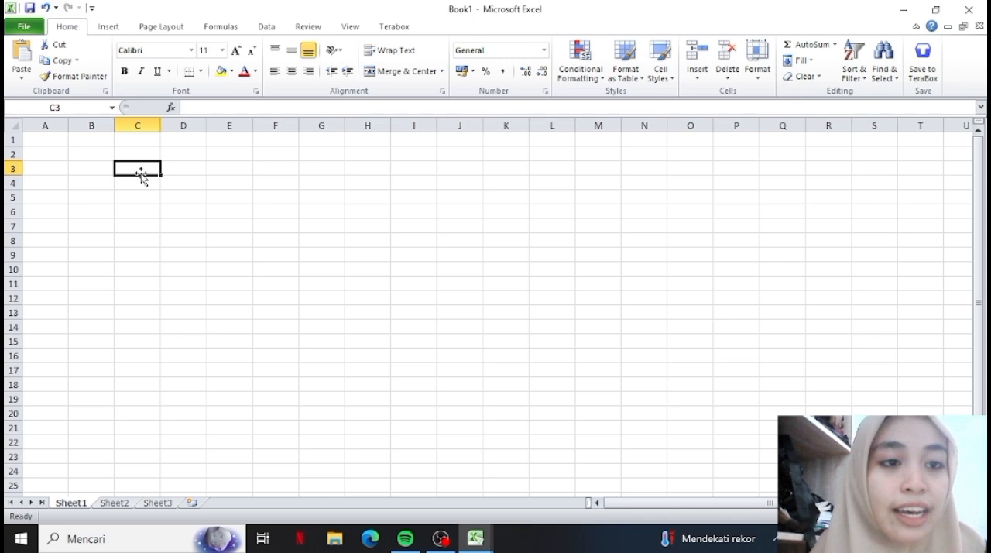
left_click(137, 157)
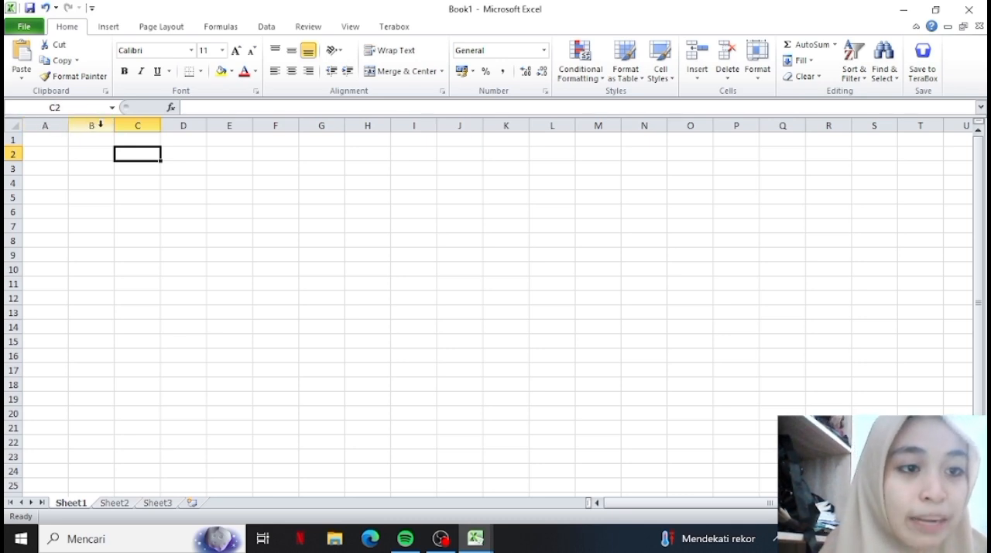
left_click(196, 196)
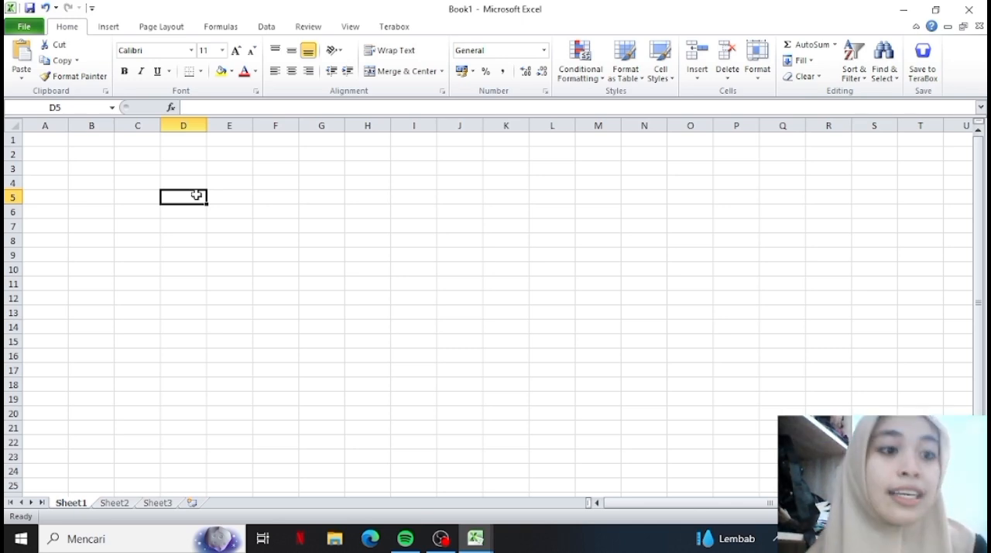
left_click(71, 140)
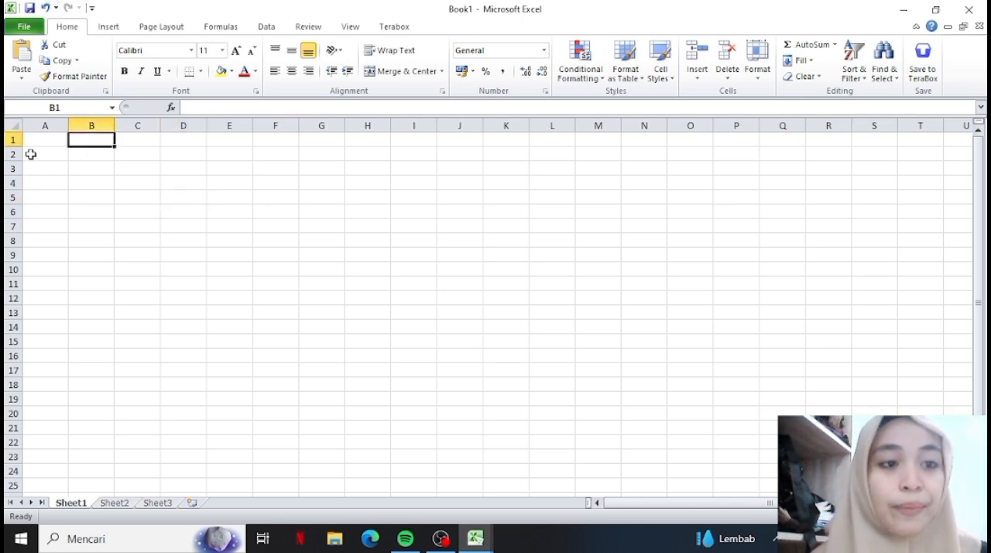
left_click(43, 150)
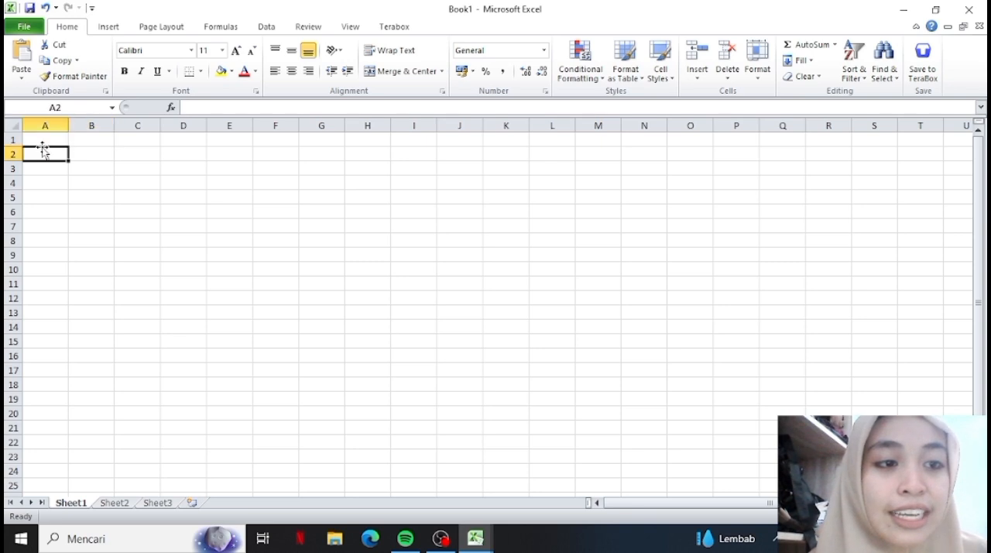
left_click(84, 158)
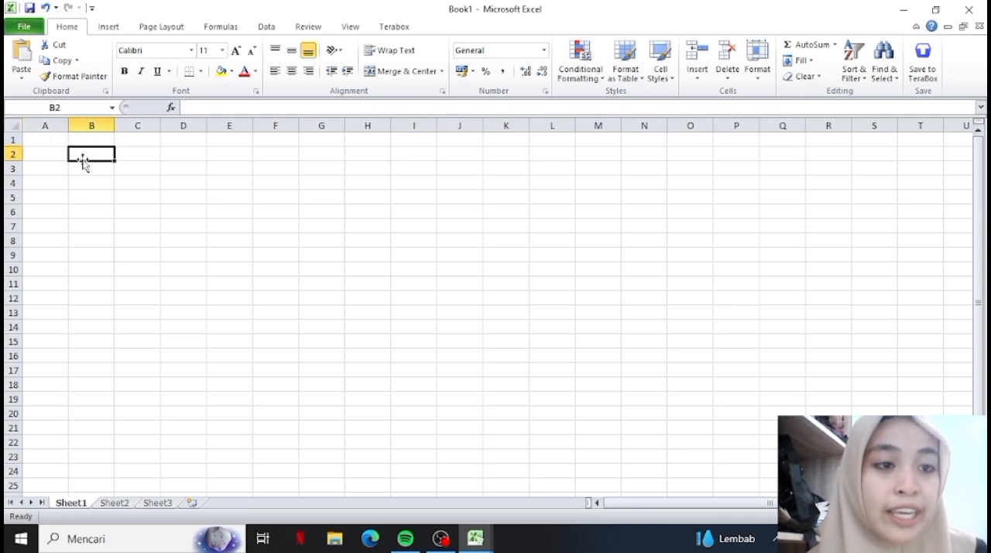
left_click(40, 152)
left_click(40, 140)
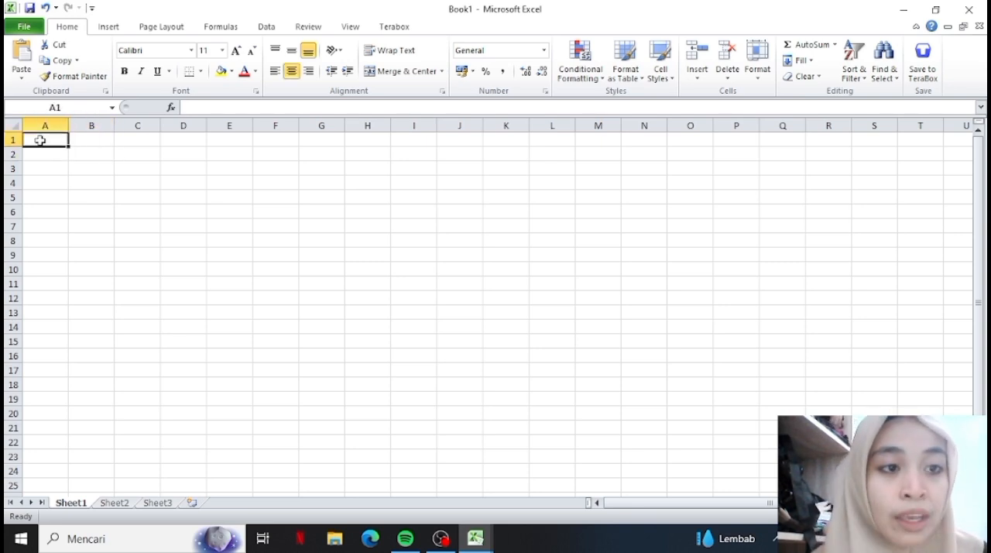
Visit cells C4 and A1, and highlight the range A1 to E7 to examine a block of cells.
left_click(134, 177)
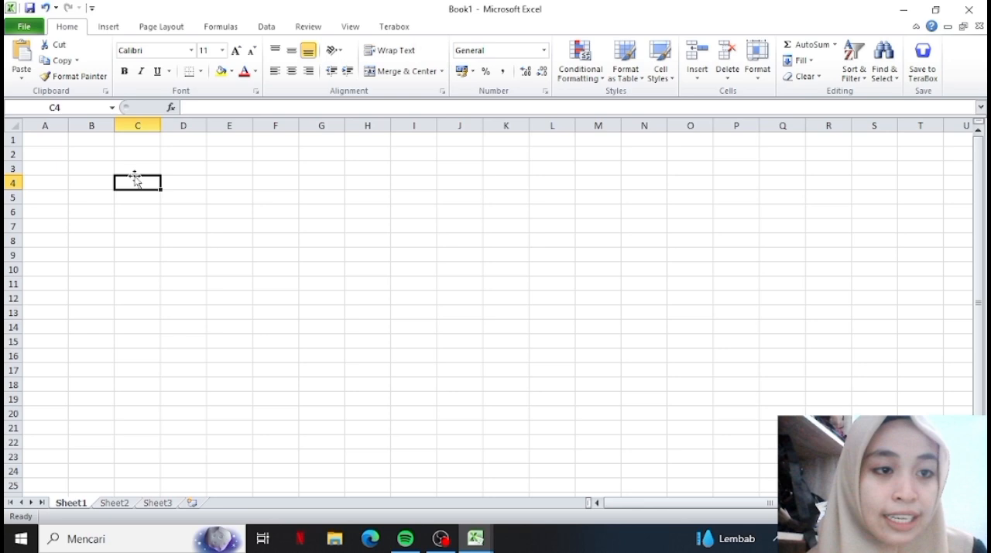
left_click(49, 140)
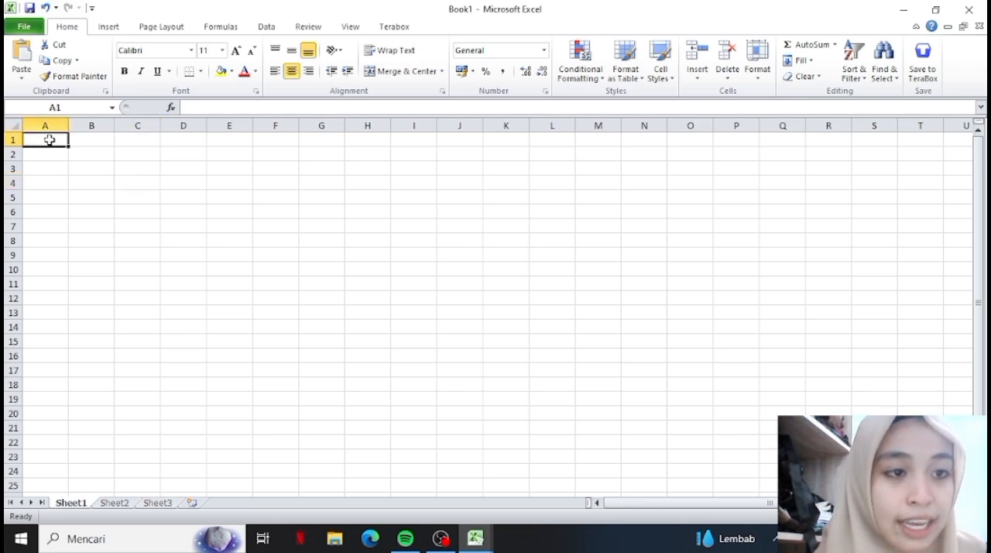
left_click_drag(49, 140, 221, 228)
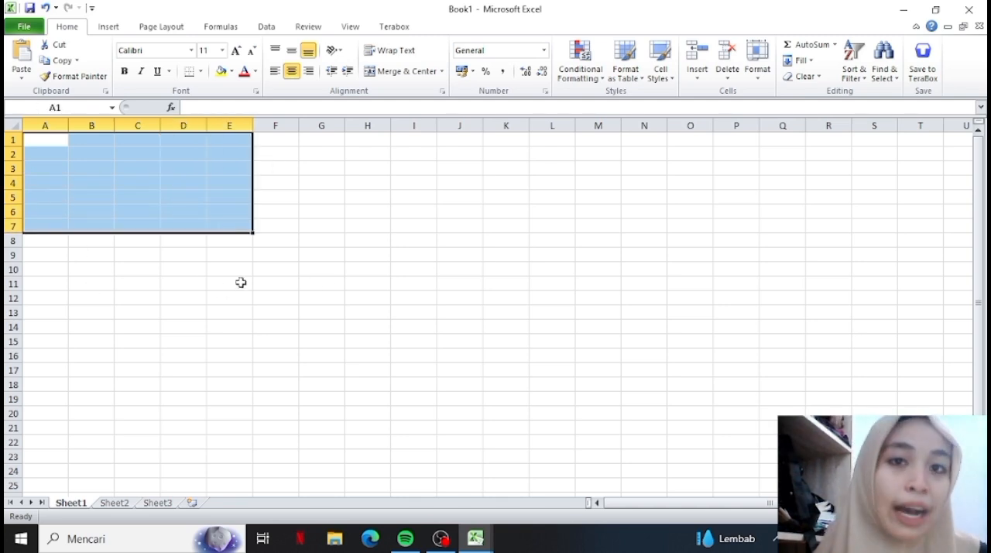
left_click(203, 230, "shift")
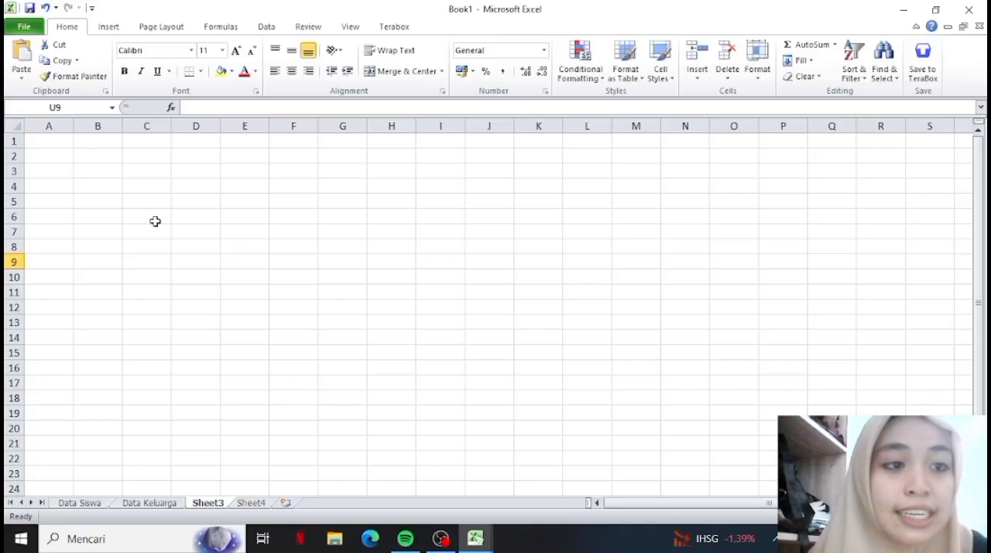
left_click_drag(155, 219, 95, 186)
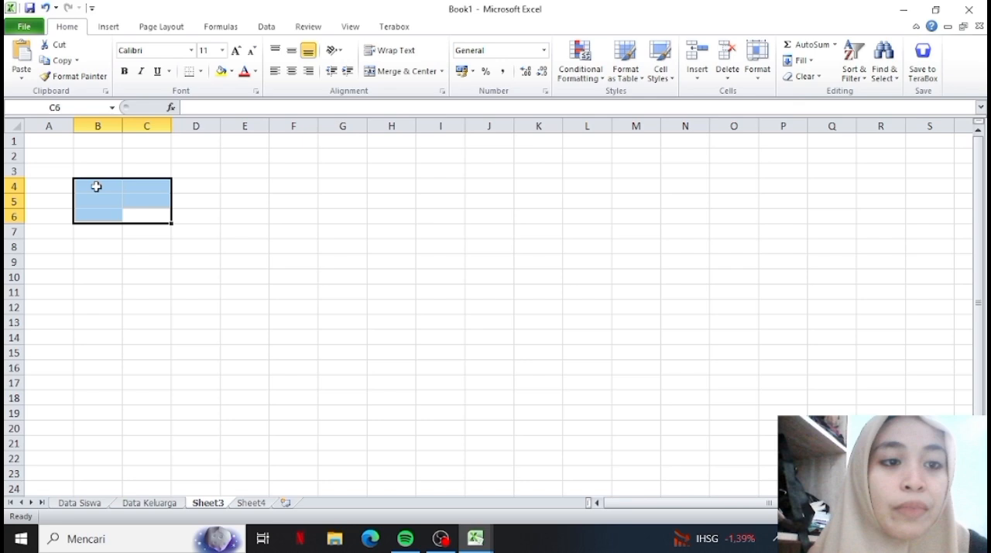
left_click(164, 244)
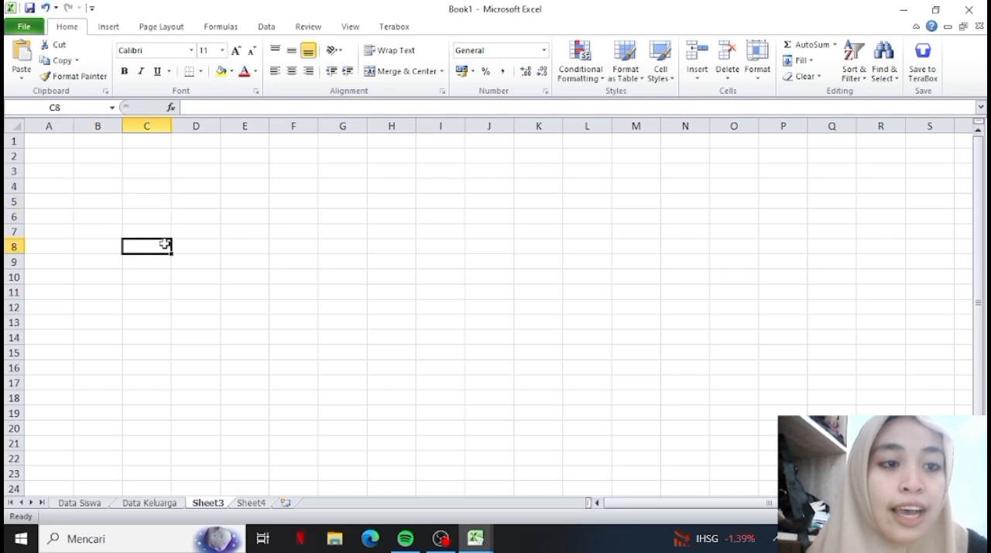
left_click(93, 174)
Enter the title "Data Siswa" in cell A2 of Sheet3.
left_click(50, 155)
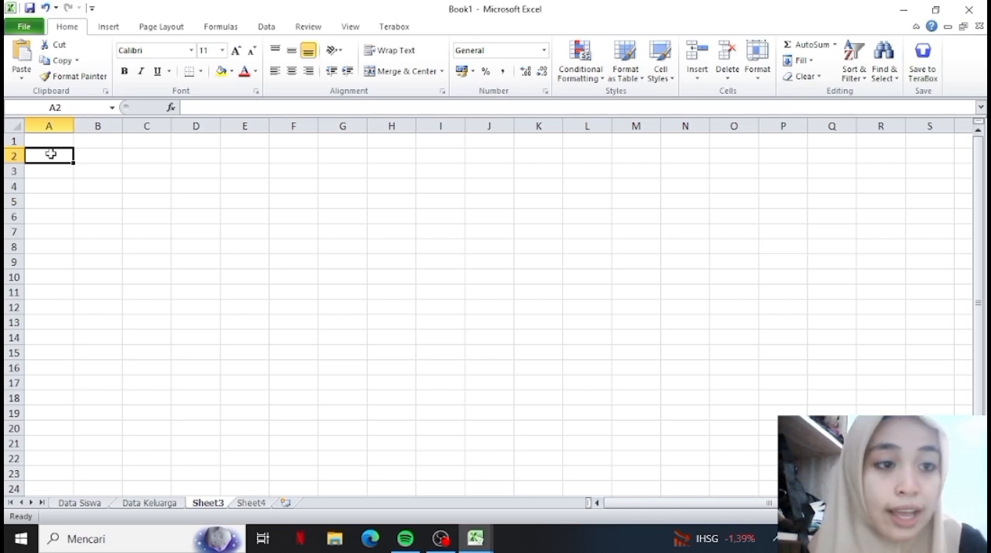
type("Data ")
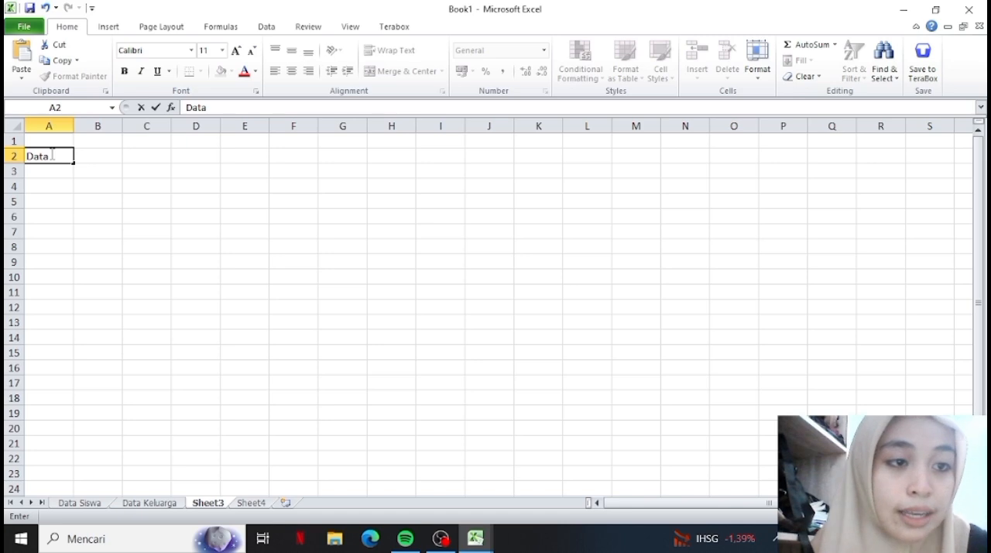
type("Sisea")
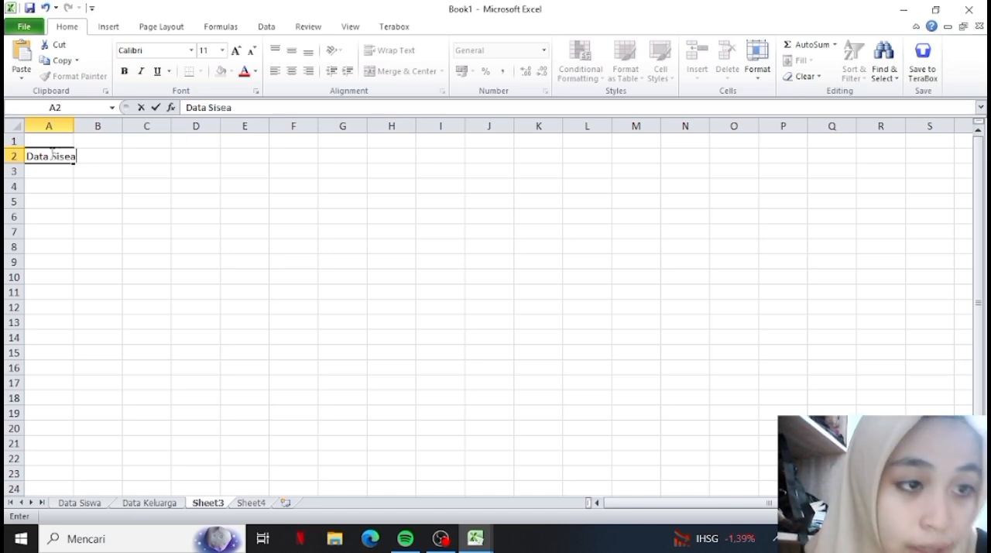
key("BackSpace")
key("BackSpace")
key("BackSpace")
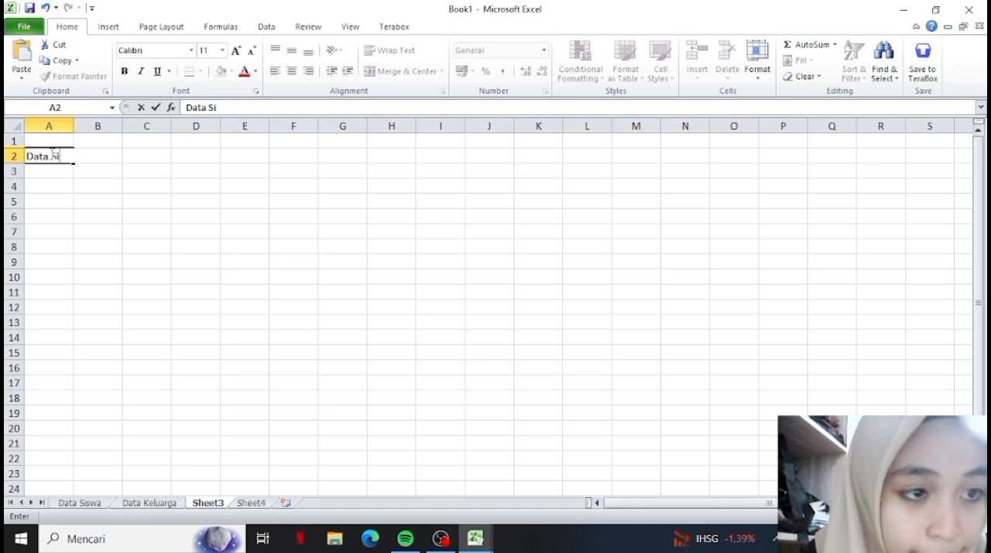
type("wa")
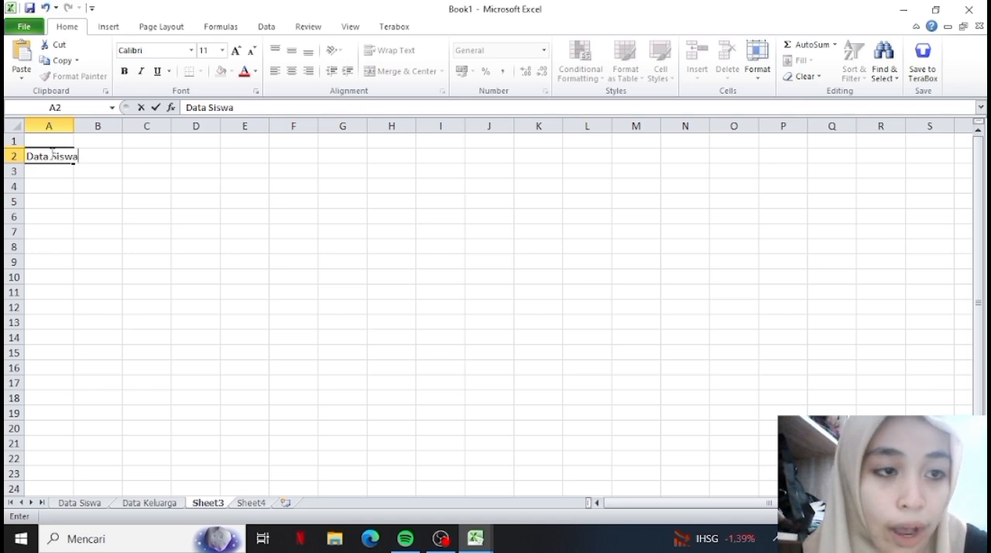
key("Return")
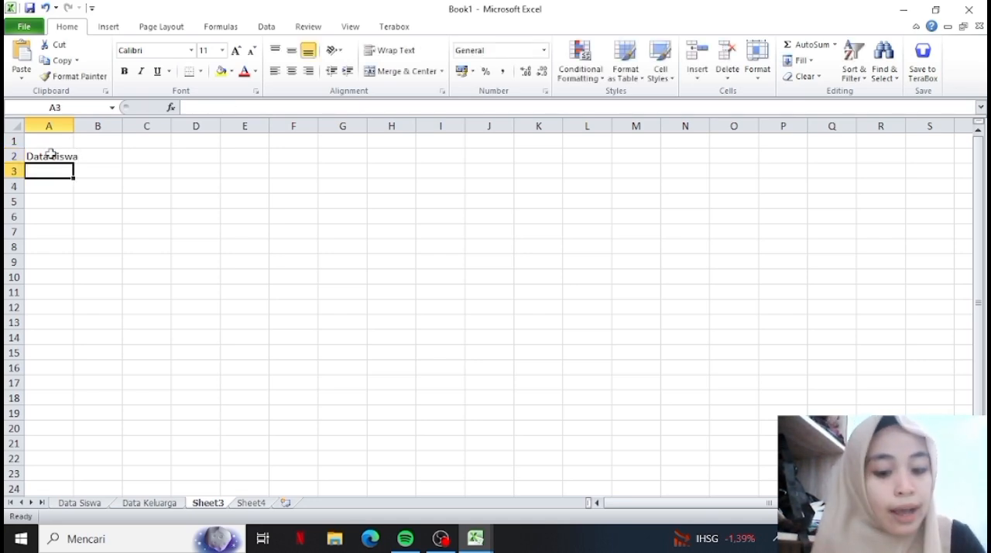
Enter the column headings Nama, Kelas and Nilai in cells A3, B3 and C3.
type("Nama")
key("Tab")
type("Kelas")
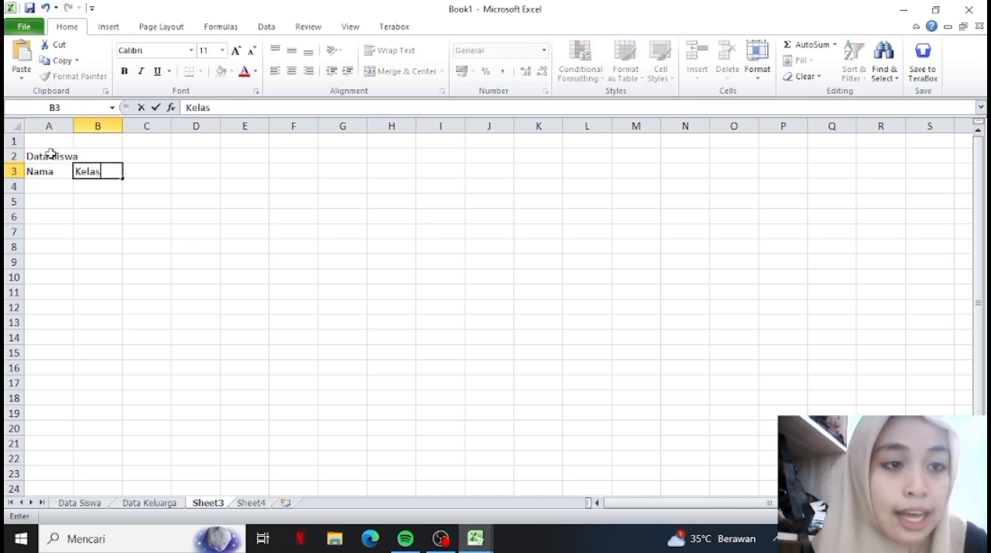
key("Tab")
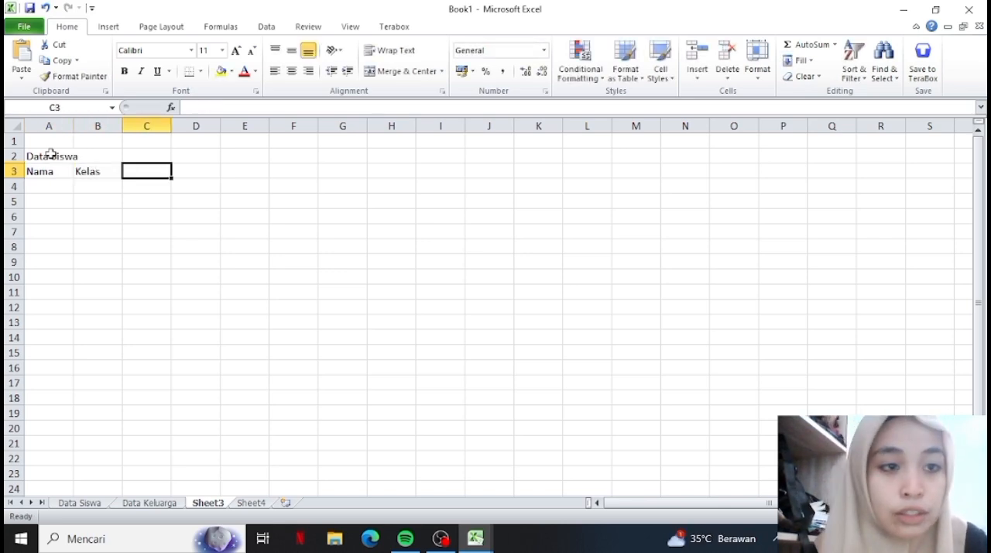
type("Nilai")
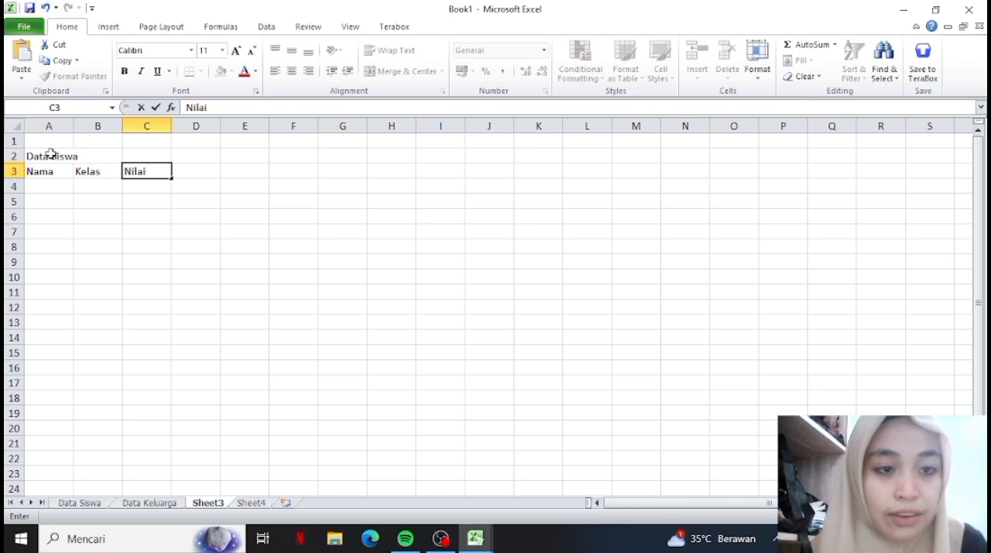
key("Left")
key("Left")
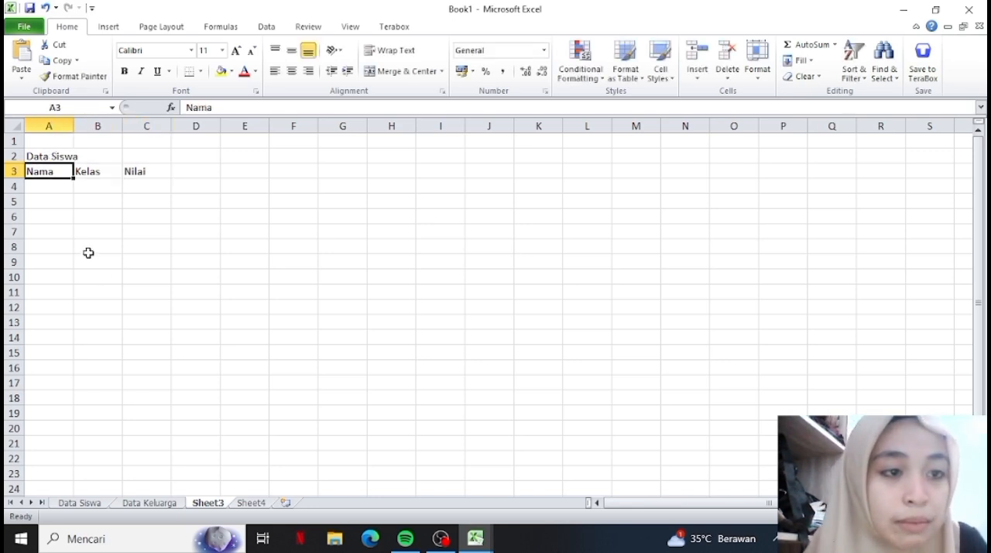
left_click(48, 199)
left_click(92, 201)
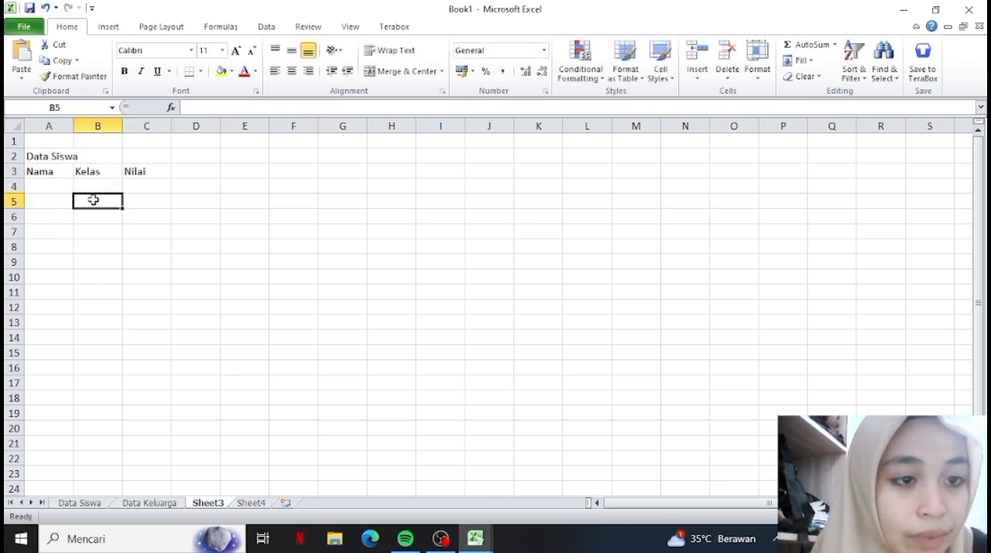
left_click(58, 186)
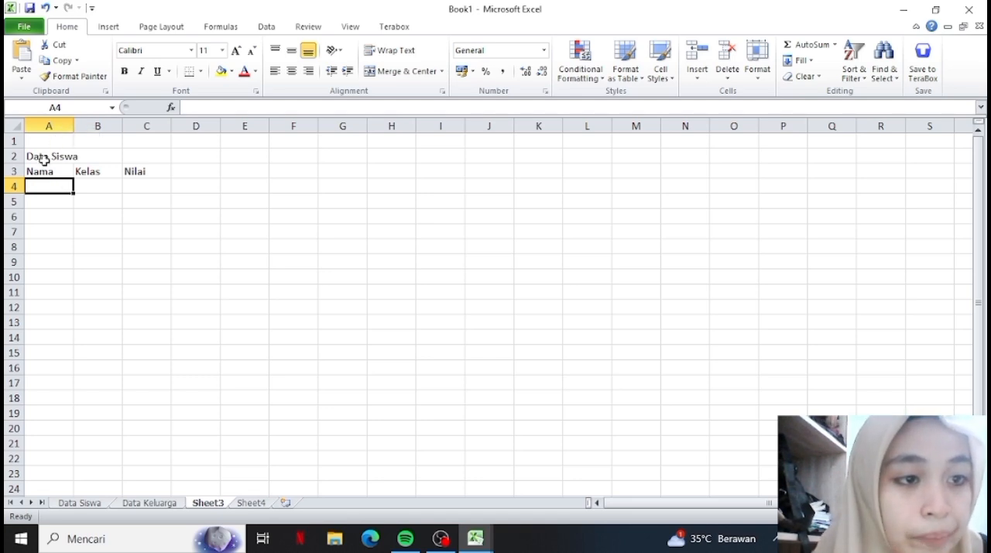
left_click(42, 159)
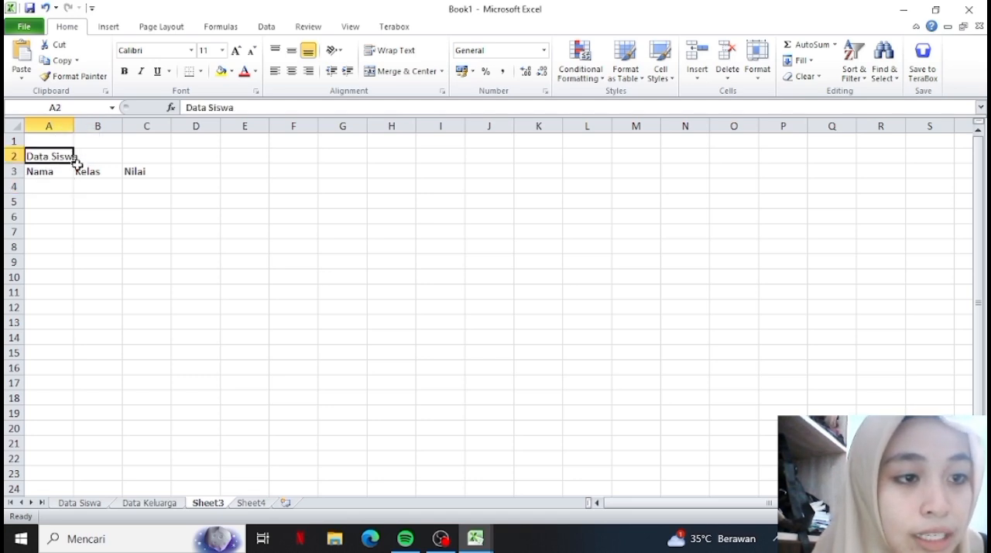
left_click(103, 220)
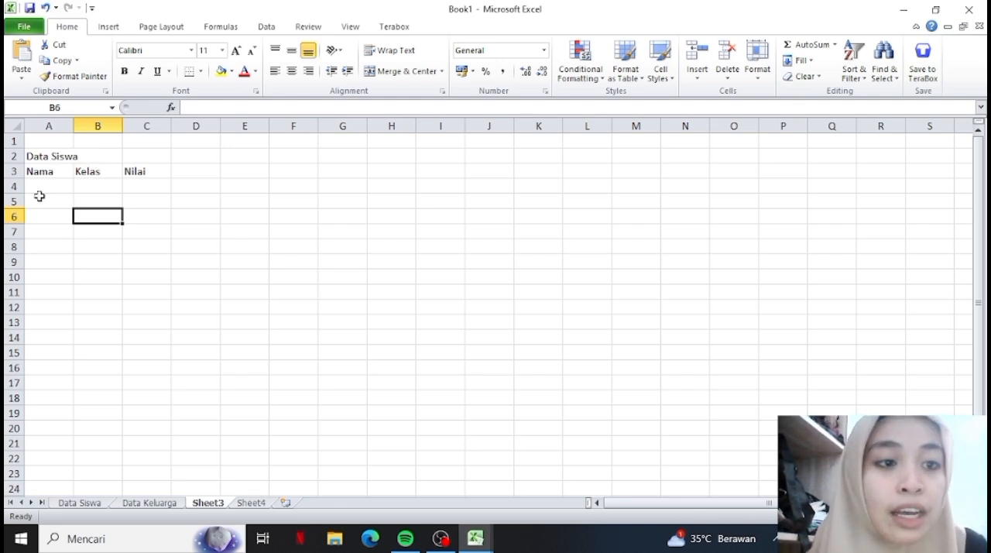
Widen column A slightly so that the title Data Siswa fits inside cell A2.
left_click(36, 162)
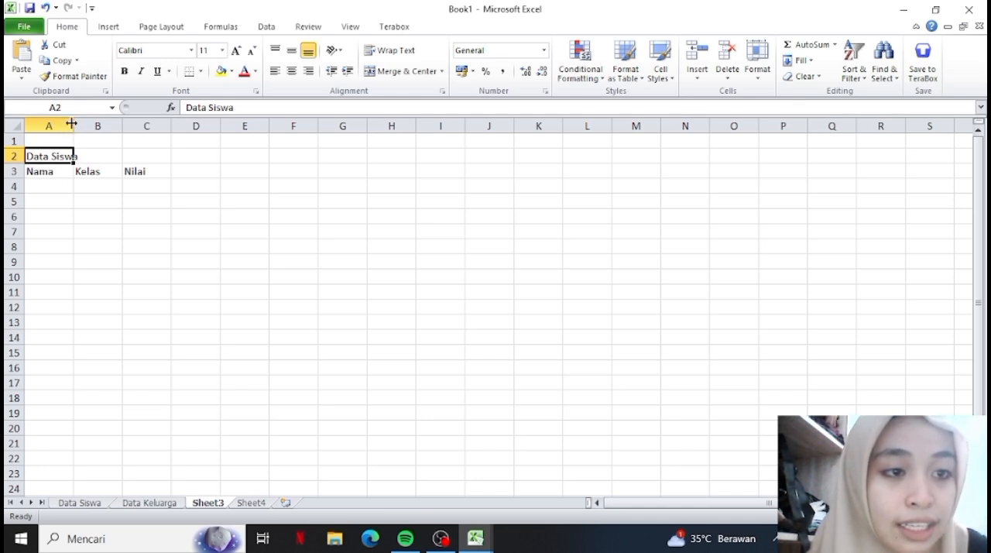
left_click_drag(71, 124, 83, 124)
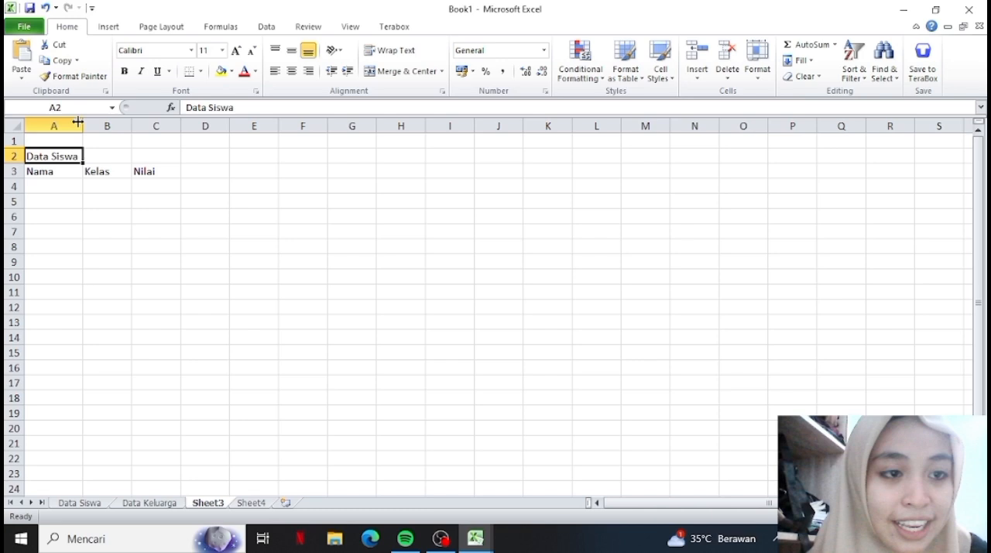
left_click(139, 246)
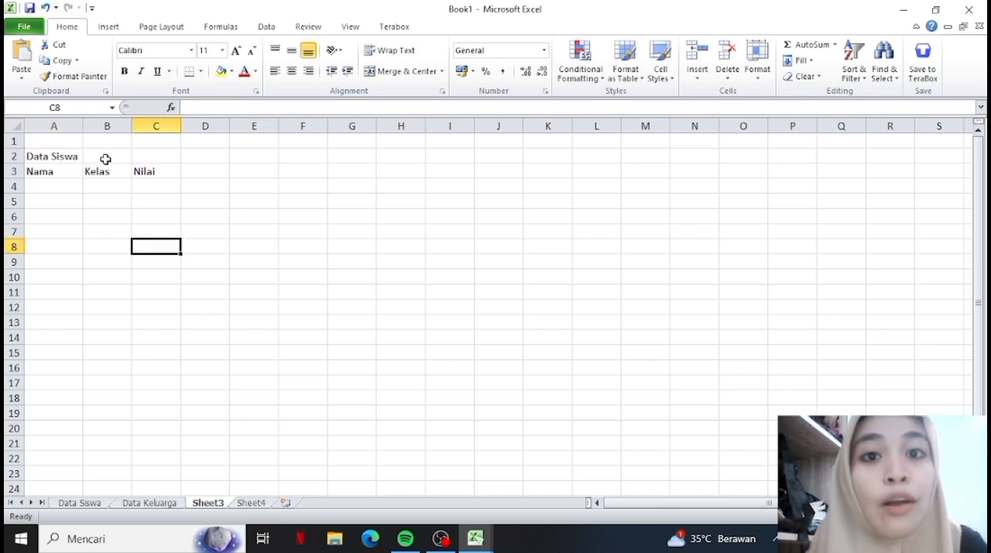
Go through the title in A2 and the headings in A3, B3 and C3 to review the table's structure.
left_click(68, 158)
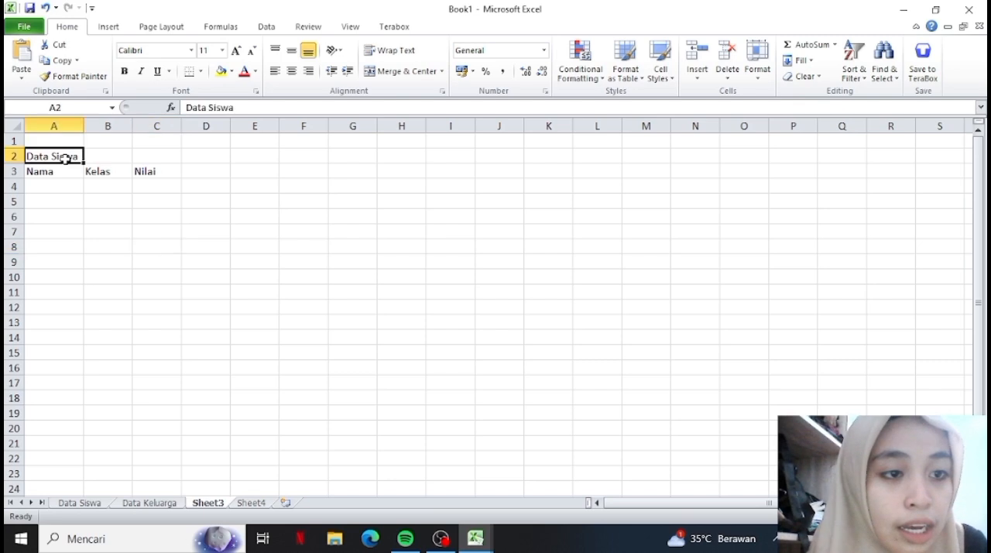
left_click(68, 173)
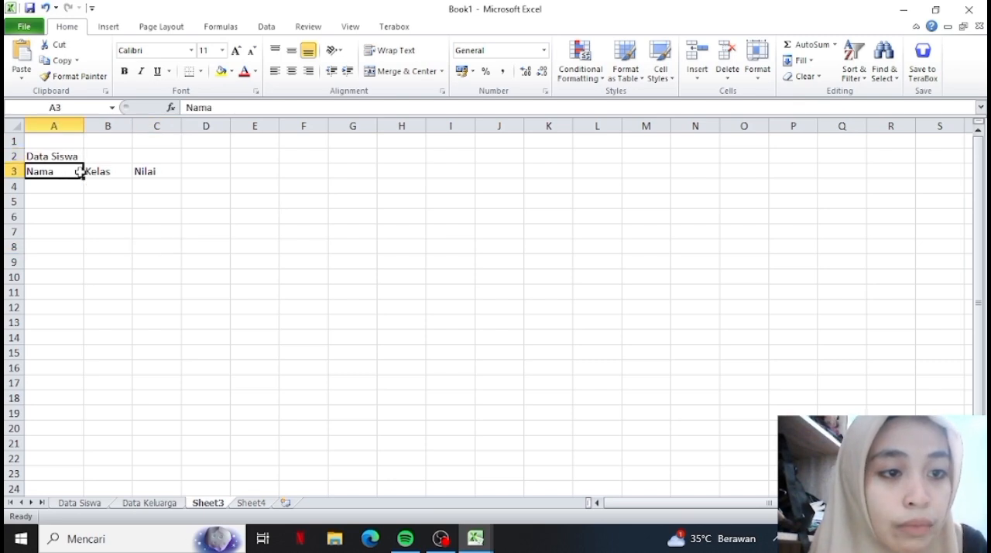
left_click(93, 174)
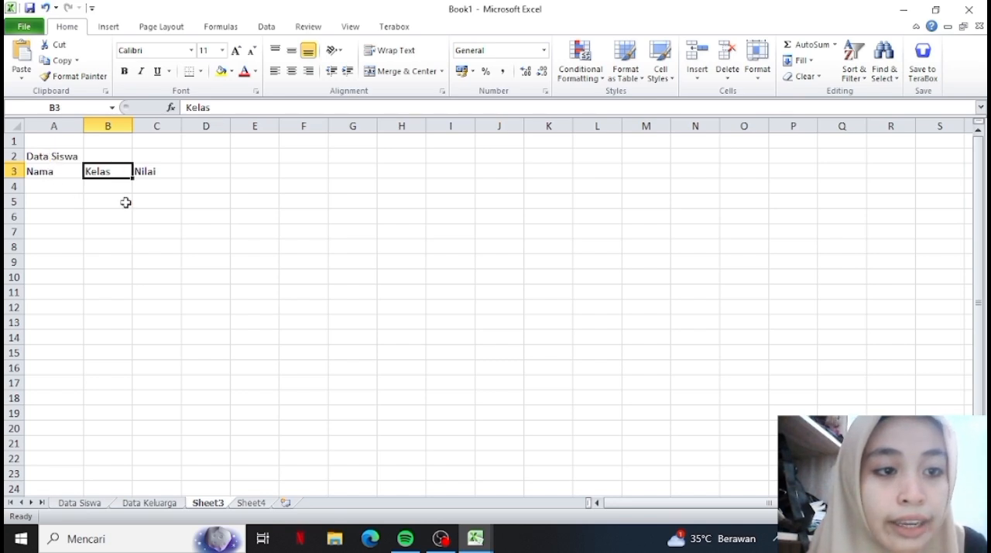
left_click(137, 175)
left_click(62, 175)
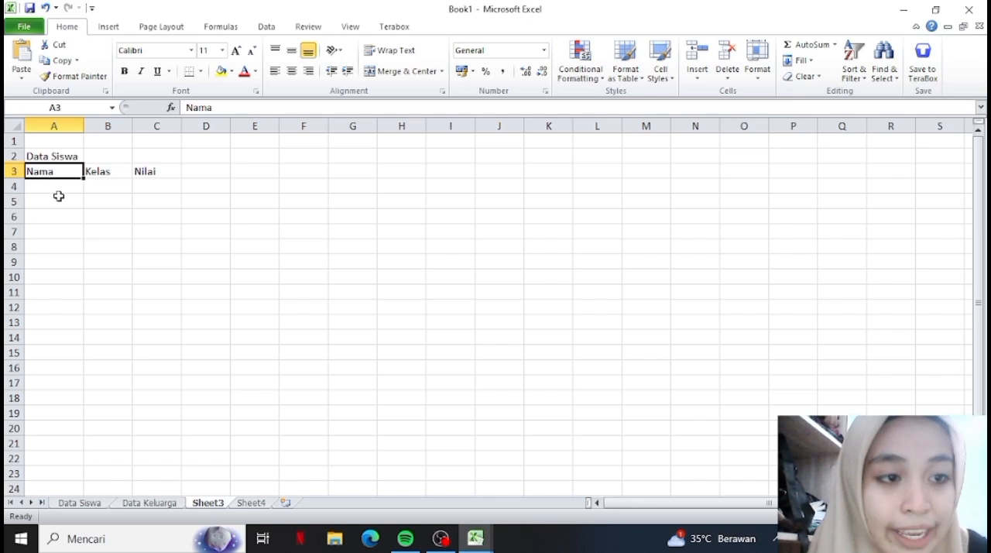
Enter four students' first names under the Nama heading in cells A4 to A7.
left_click(51, 183)
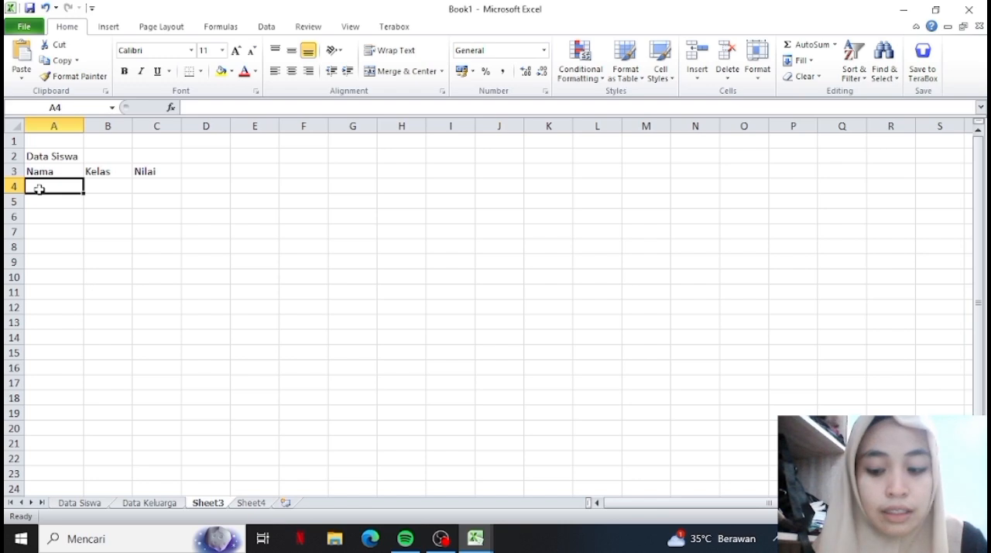
type("Ananda")
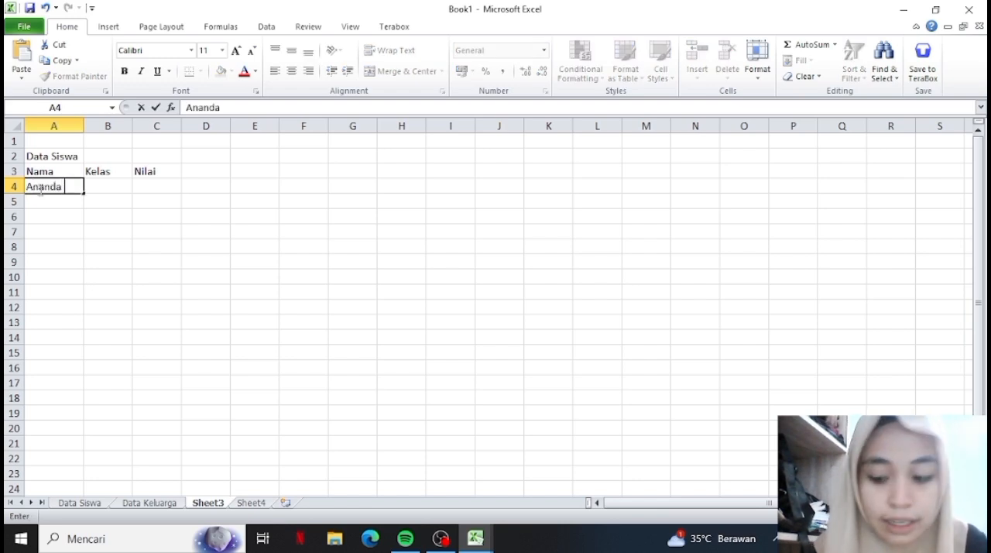
key("Return")
key("BackSpace")
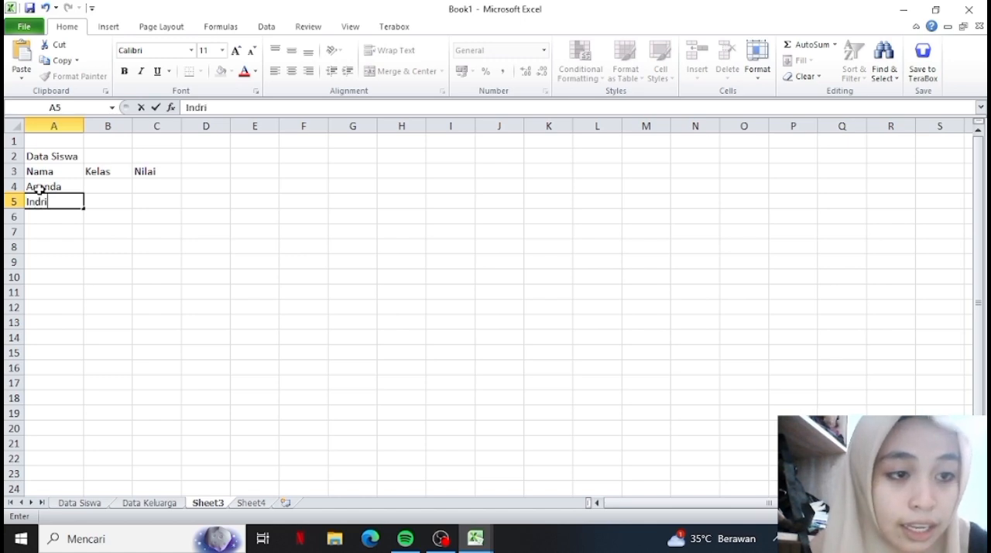
key("Return")
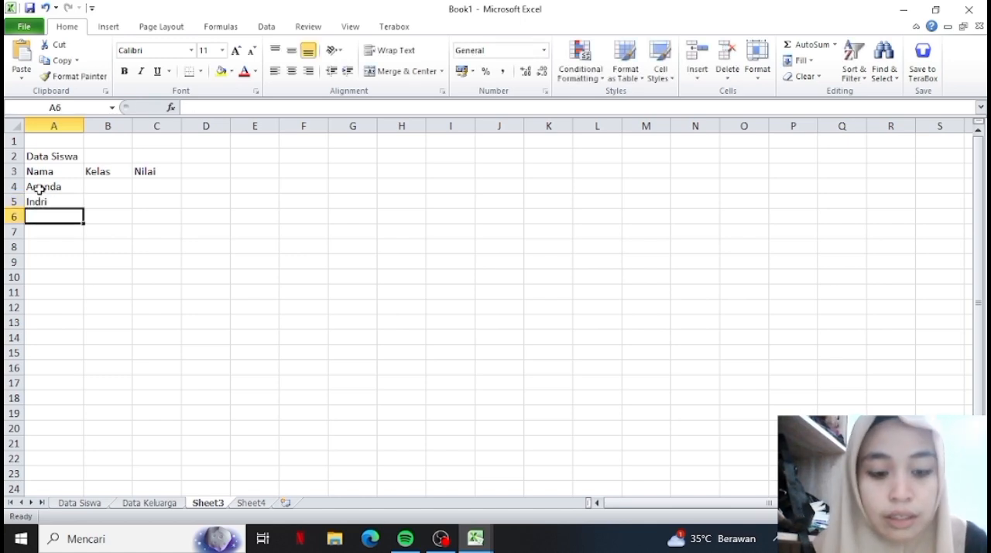
type("Eci")
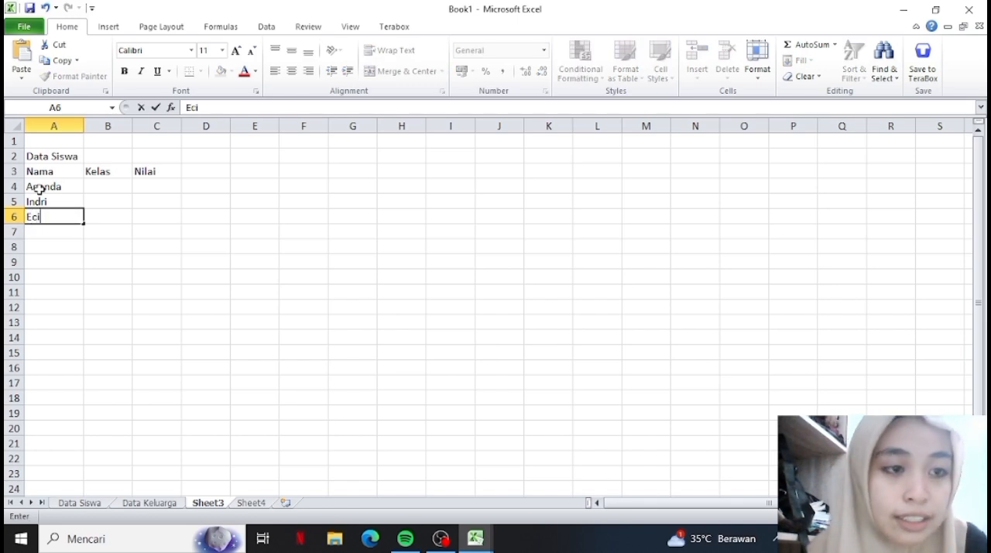
key("Return")
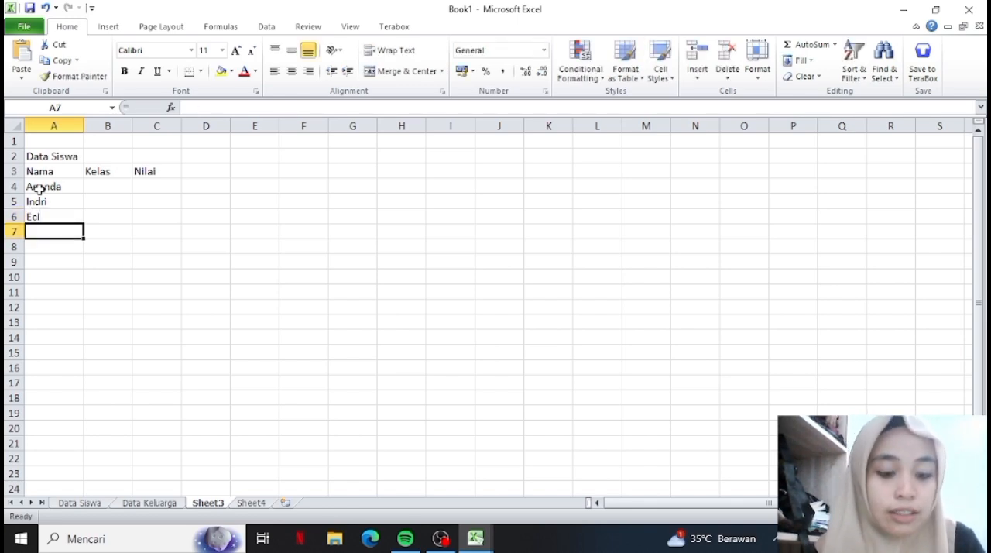
type("Amel")
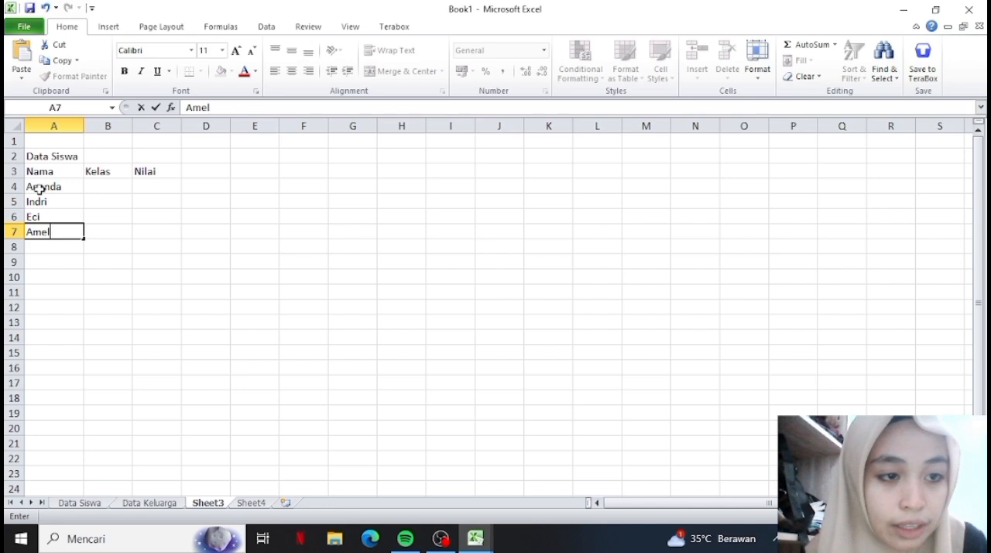
left_click(68, 277)
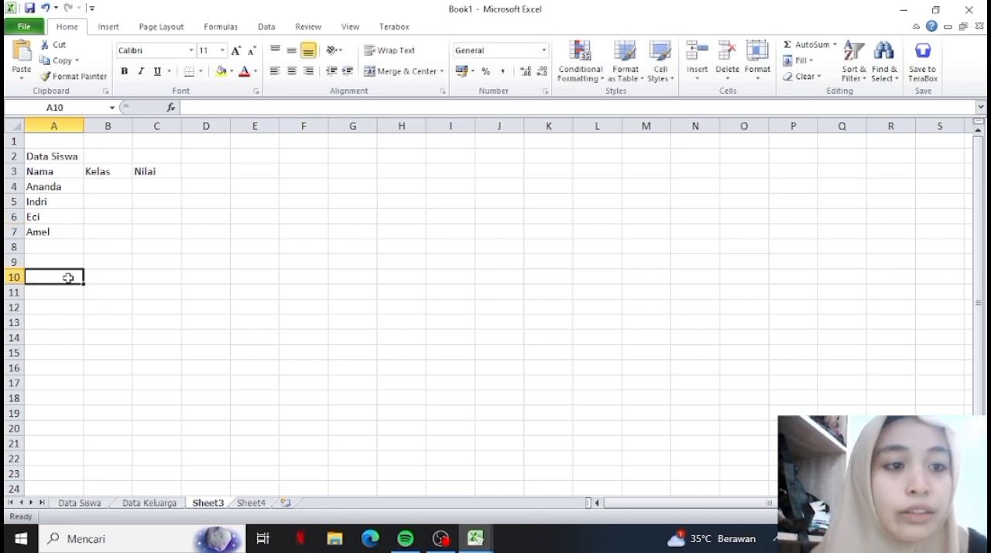
left_click(58, 188)
left_click(58, 247)
left_click_drag(58, 247, 73, 199)
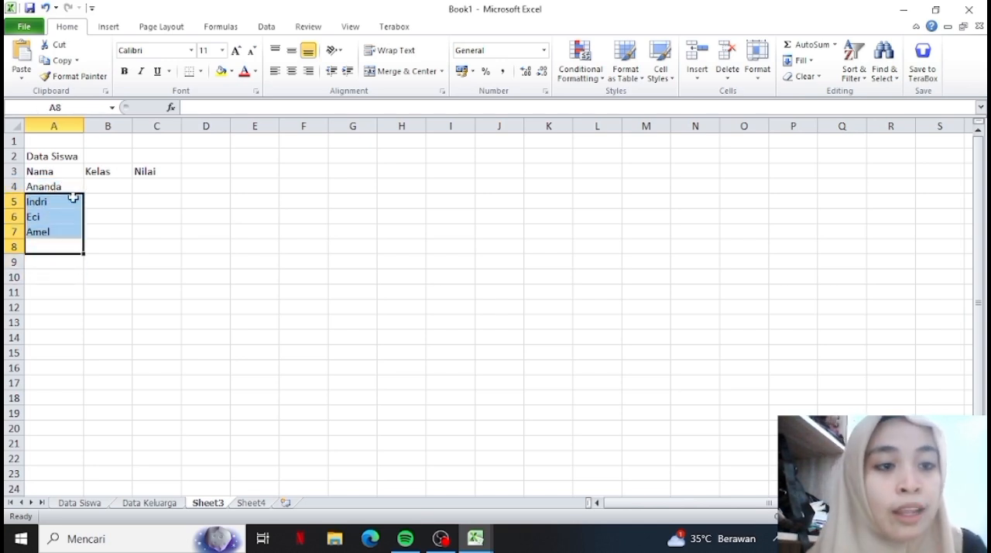
Fill in the Kelas column with 11 in cells B4 to B6 and 10 in cell B7.
left_click(91, 201)
left_click(92, 188)
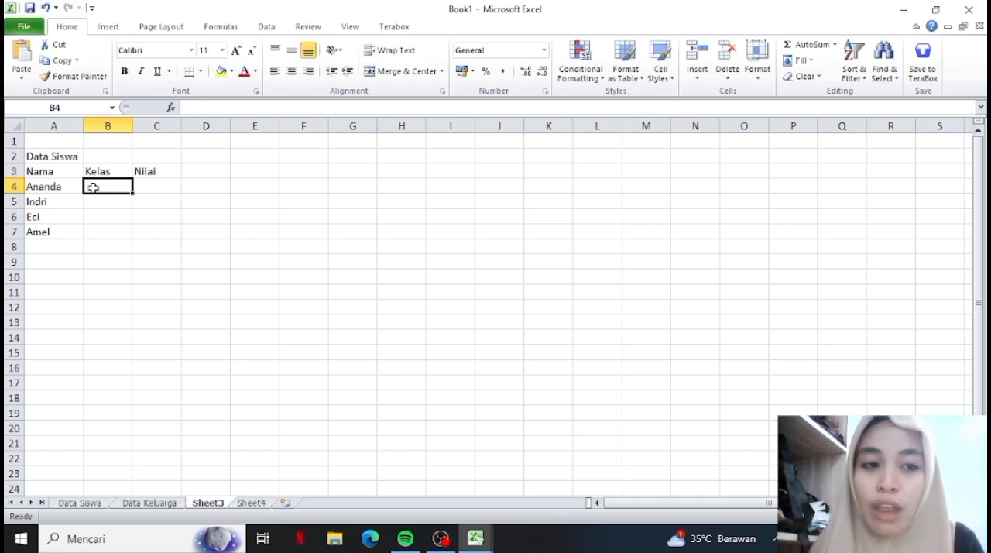
type("11")
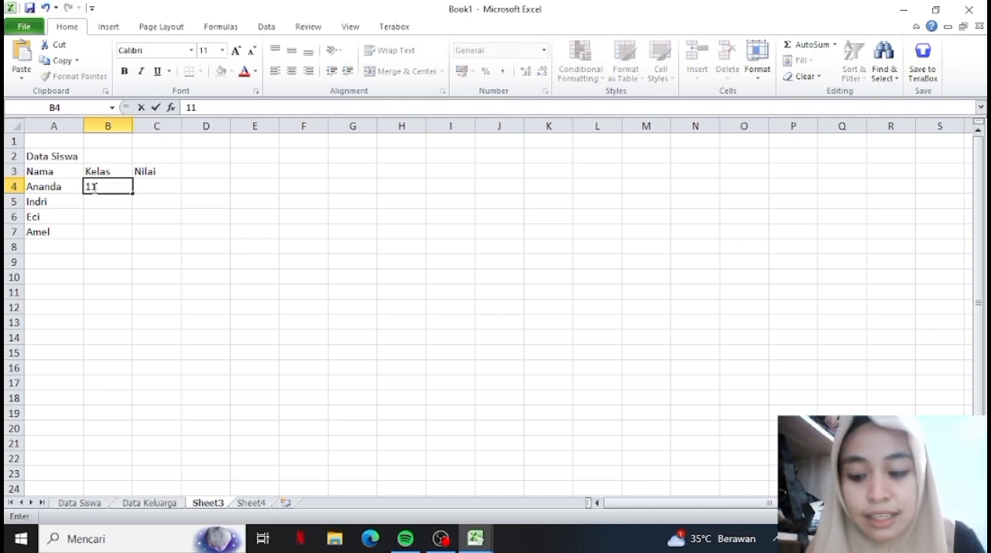
key("Return")
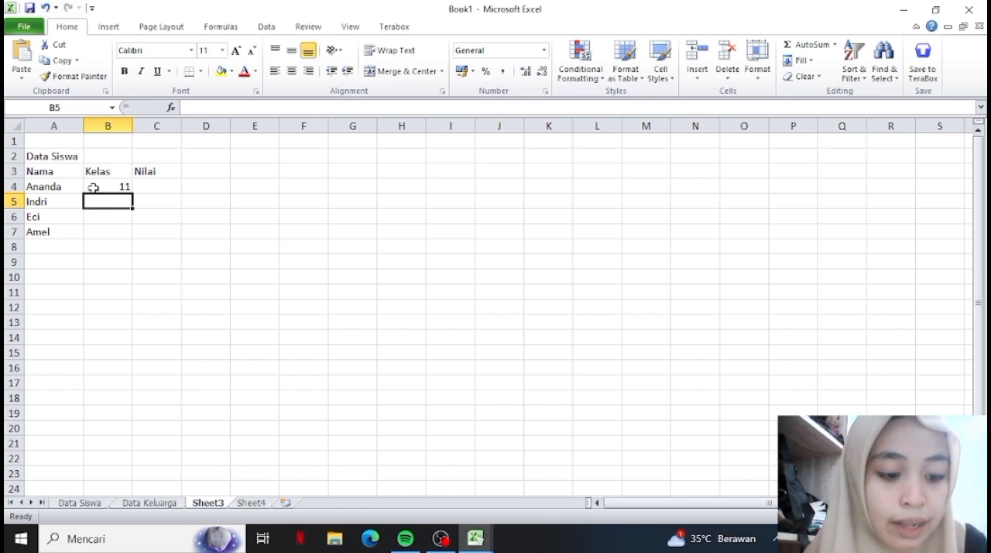
type("11")
key("Return")
type("11")
key("Return")
type("1")
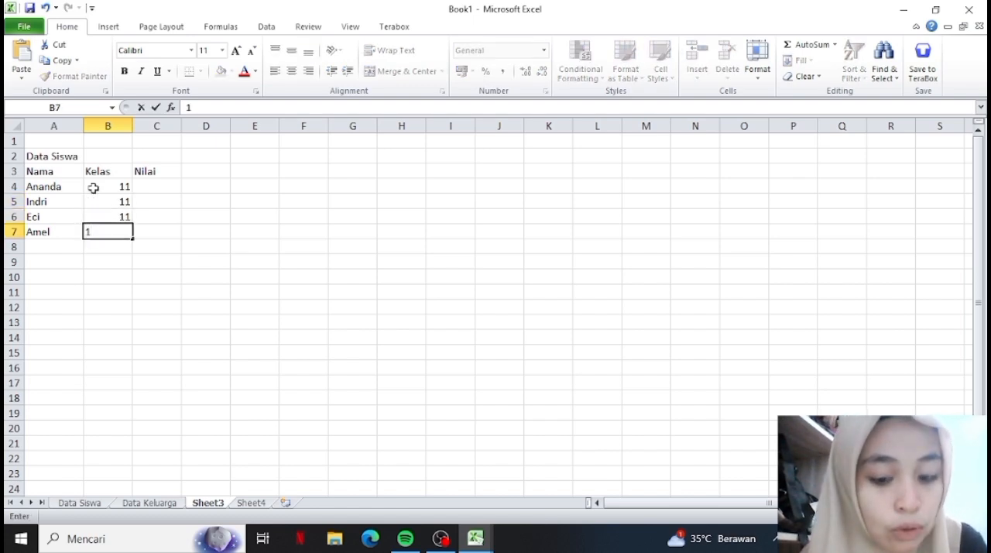
type("0")
key("Tab")
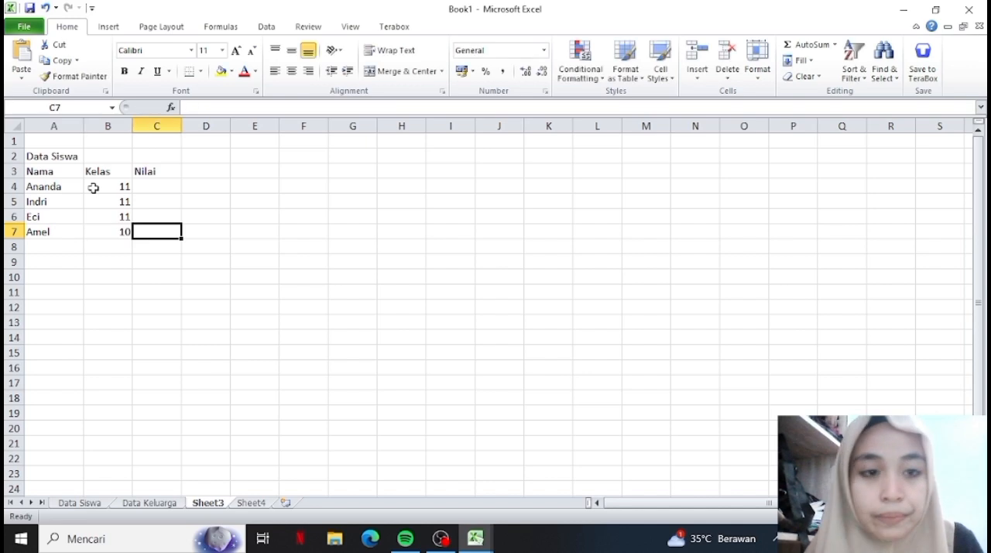
Enter the scores 90, 91, 92 and 93 under the Nilai heading in cells C4 to C7.
key("Up")
key("Up")
key("Up")
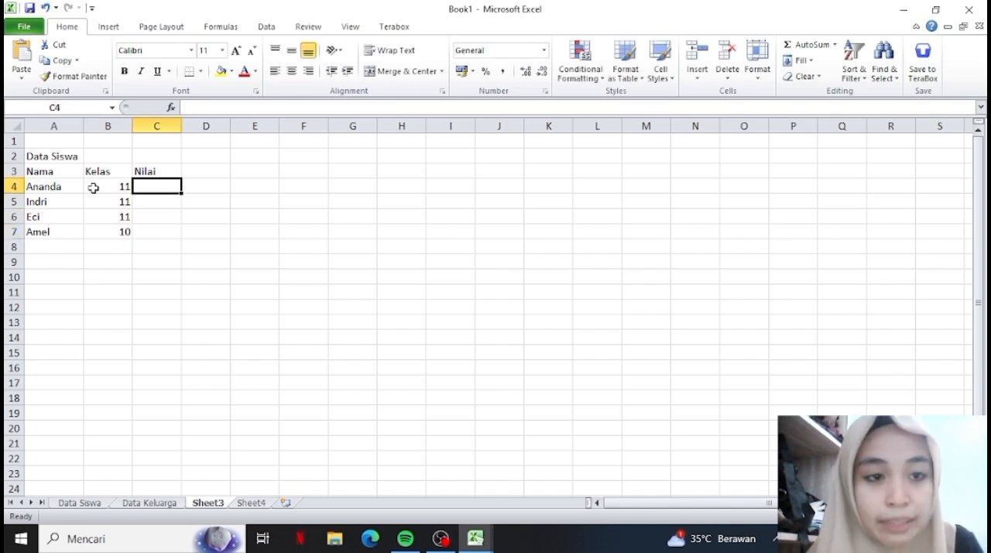
type("90")
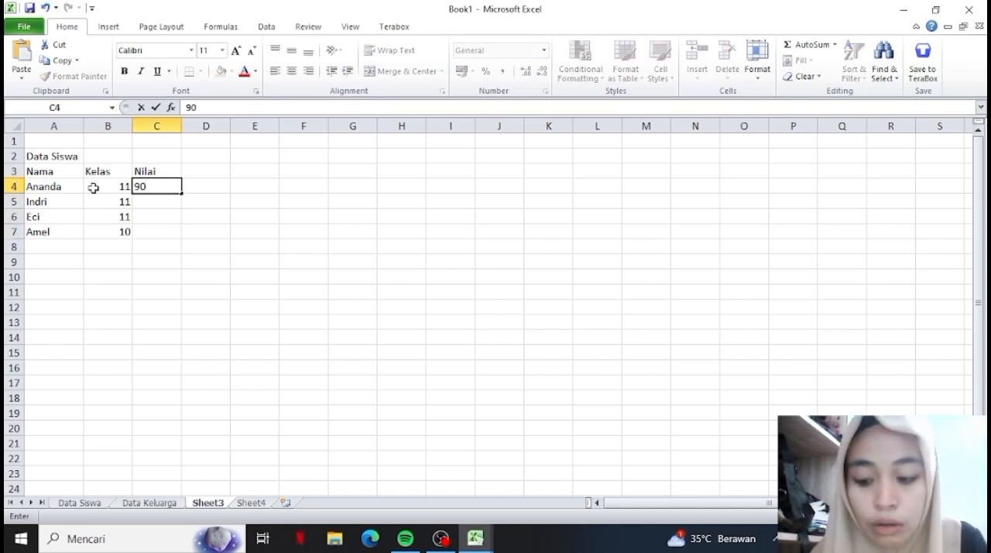
key("Return")
type("91")
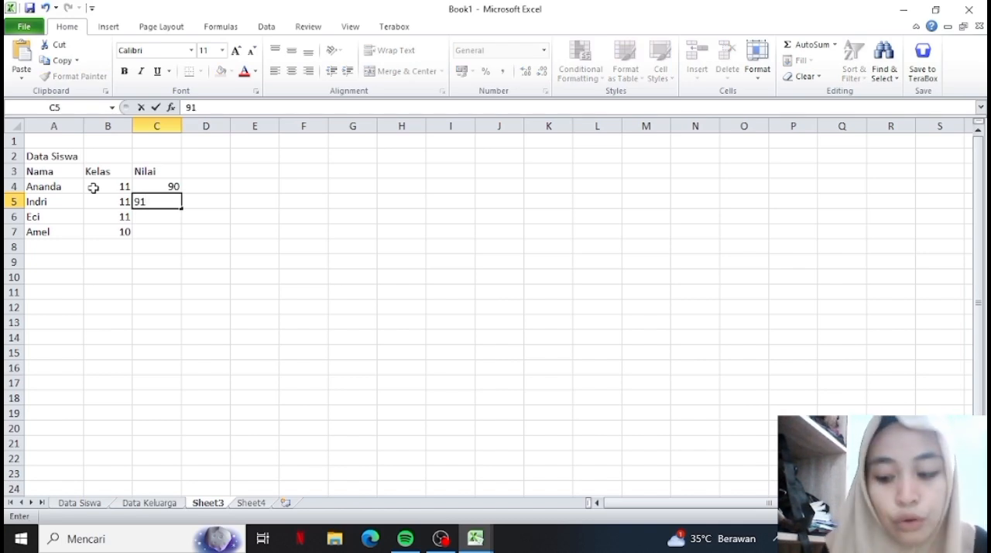
key("Return")
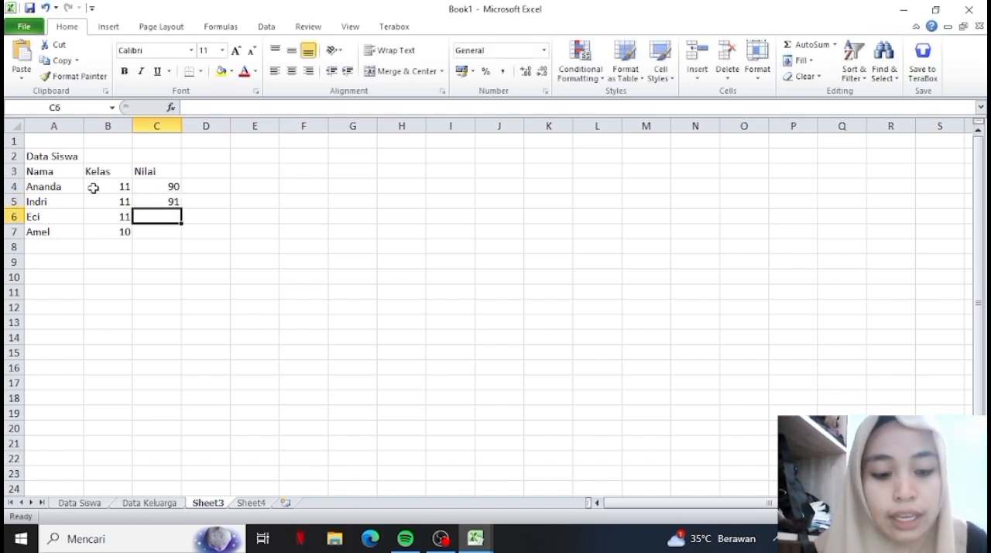
type("92")
key("Return")
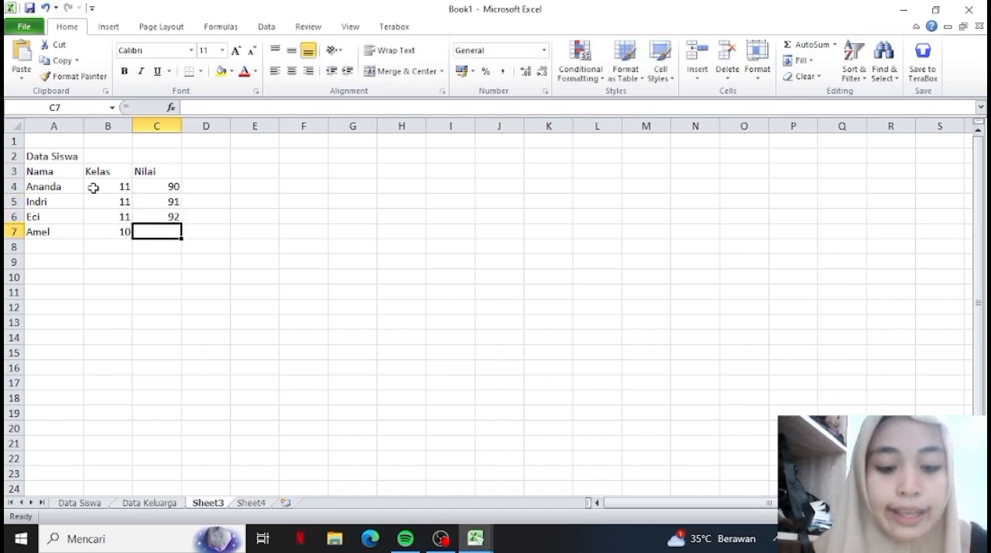
type("93")
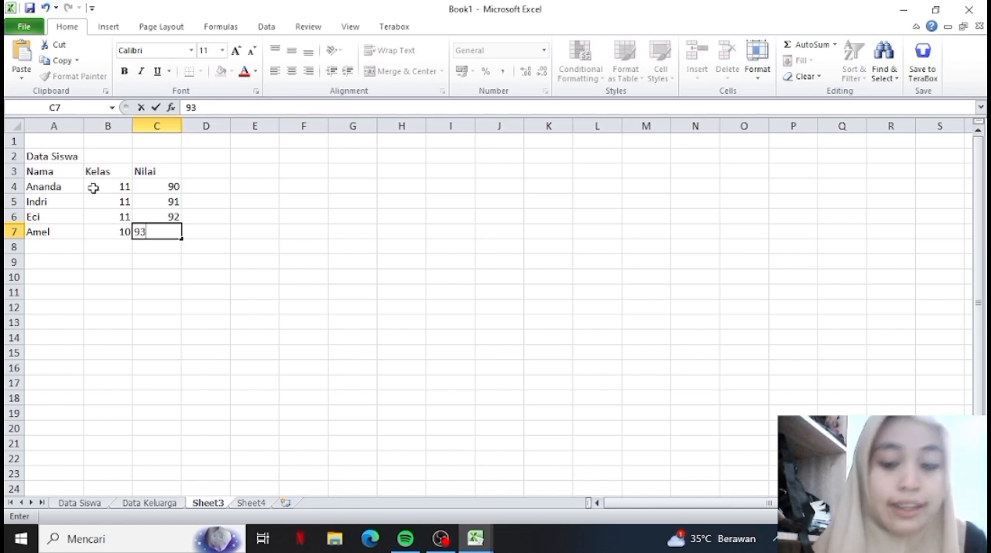
key("Return")
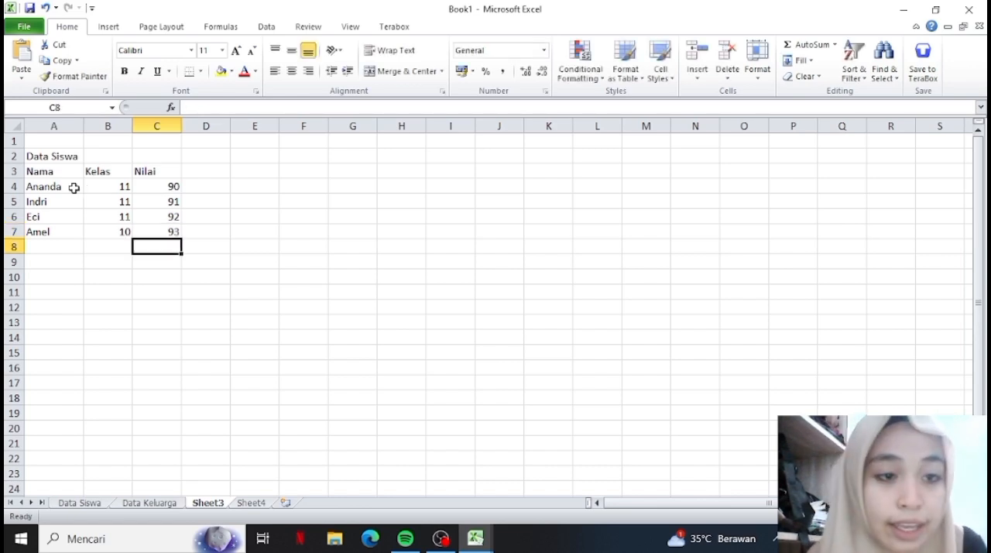
left_click(48, 189)
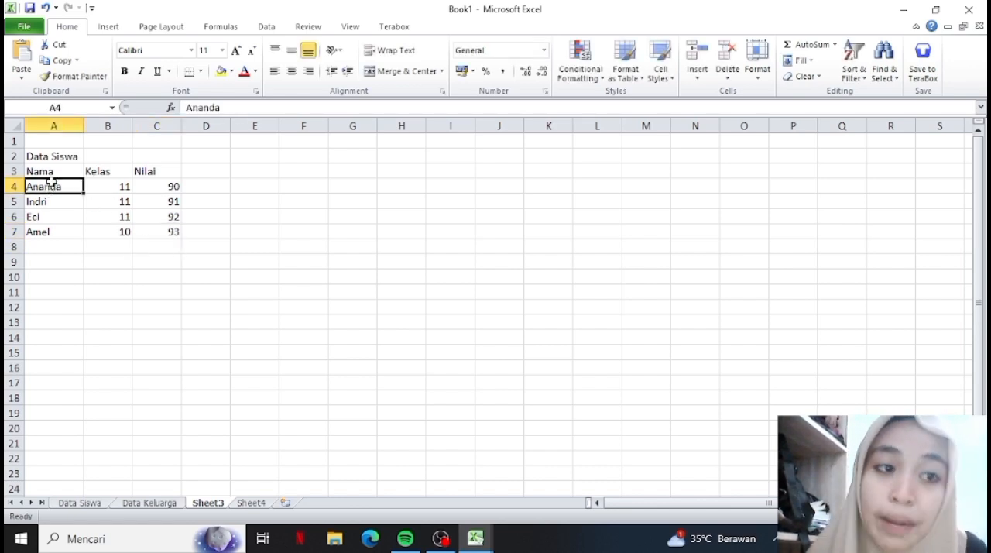
left_click(48, 173)
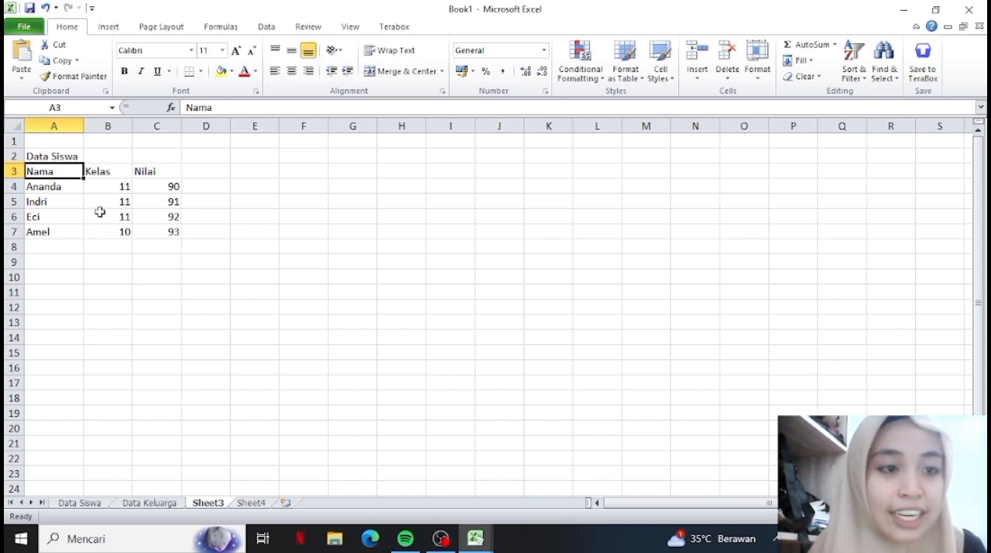
left_click(52, 158)
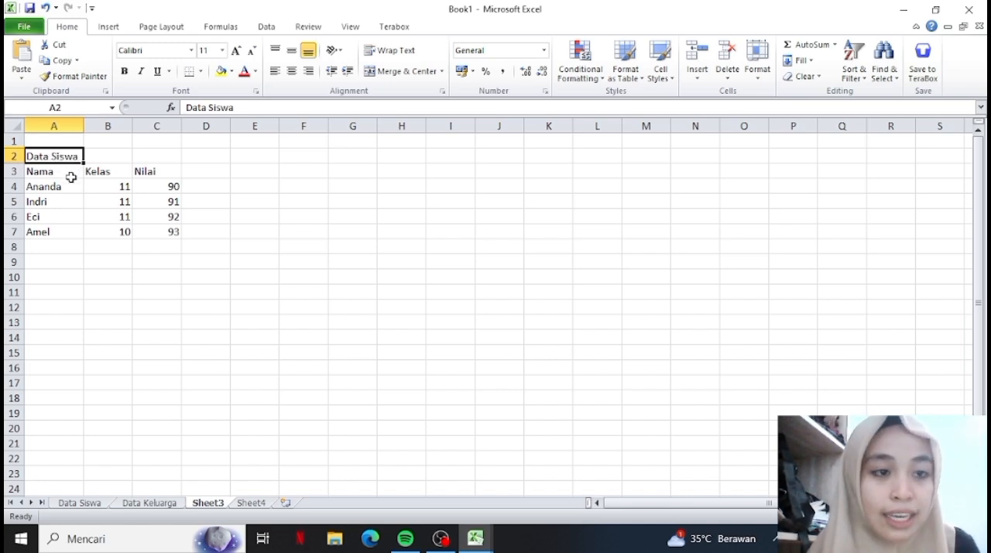
left_click_drag(67, 281, 61, 167)
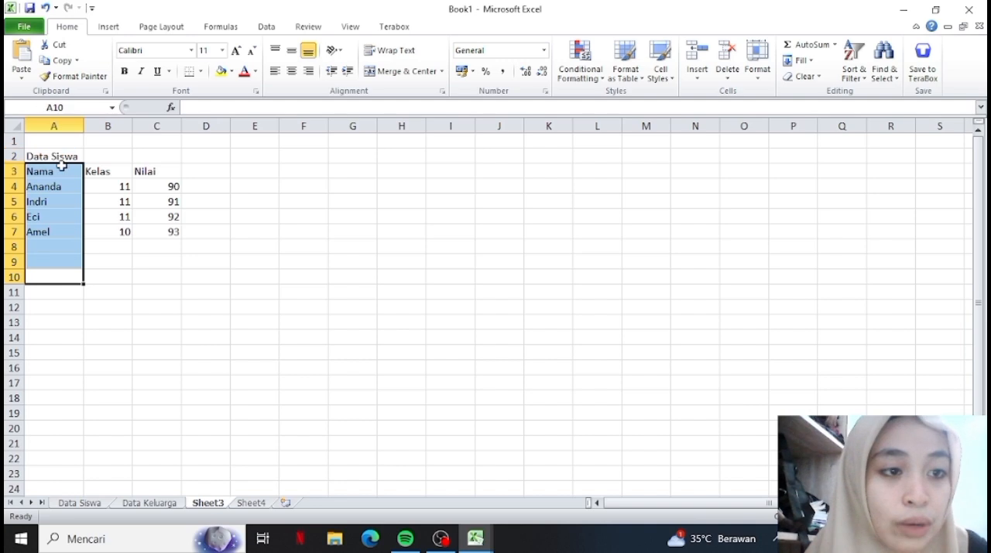
left_click(61, 166)
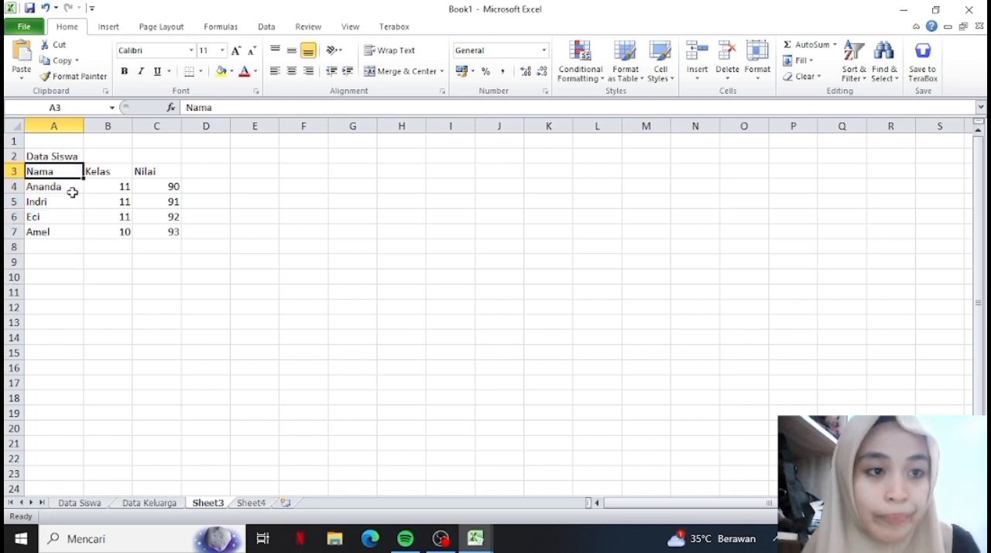
Merge cells A2 to C2 and center the title Data Siswa across the table's three columns.
left_click(58, 157)
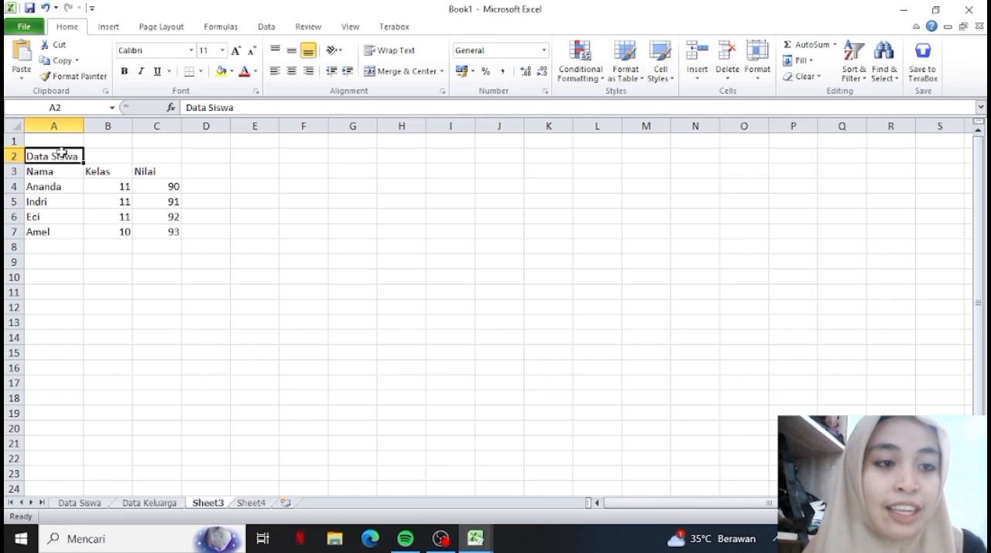
left_click_drag(67, 155, 149, 156)
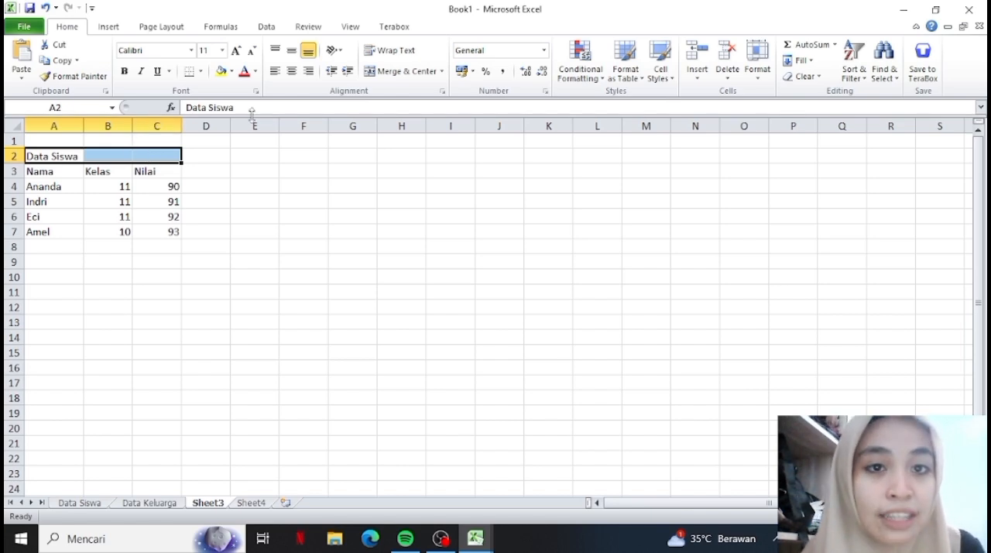
left_click(397, 72)
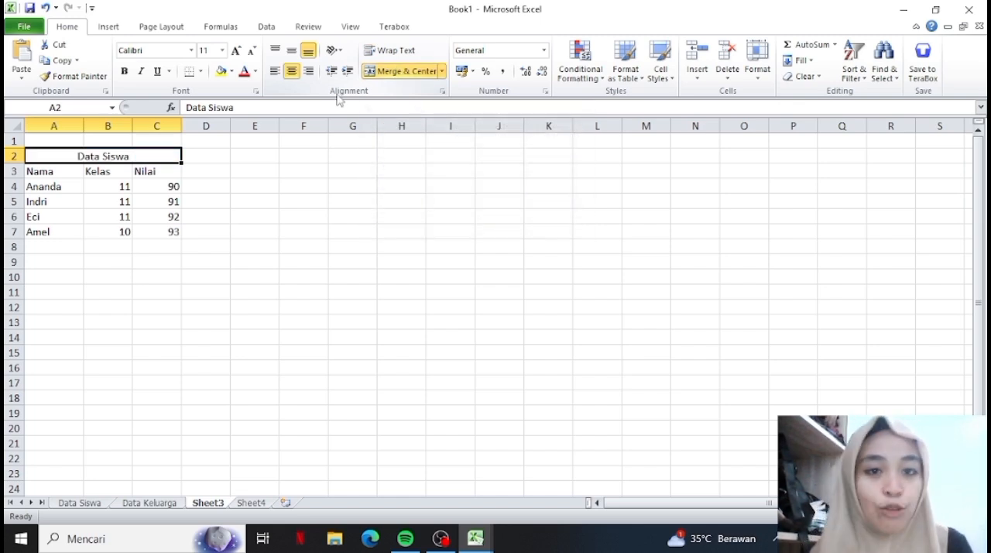
left_click(98, 207)
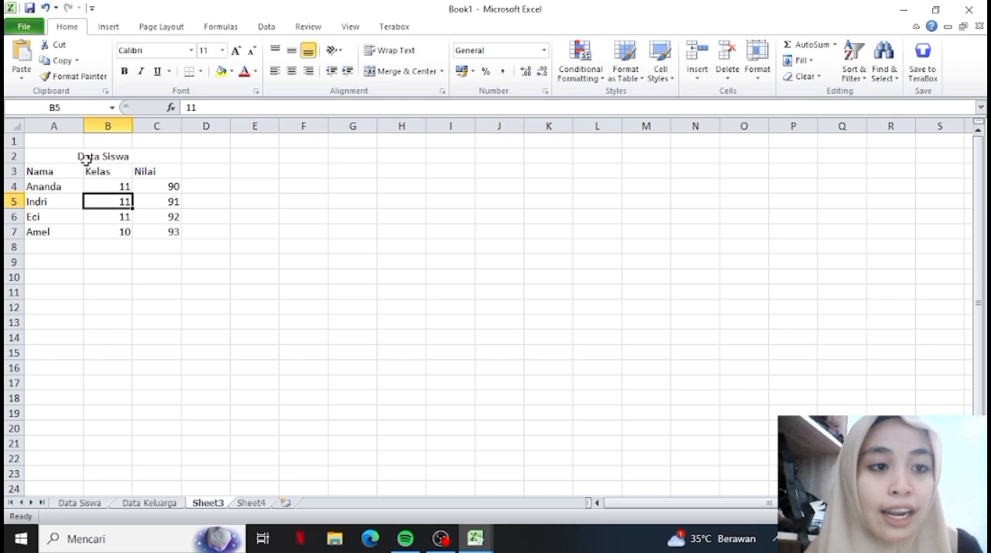
Make the merged title Data Siswa in row 2 bold.
left_click(79, 277)
left_click(83, 191)
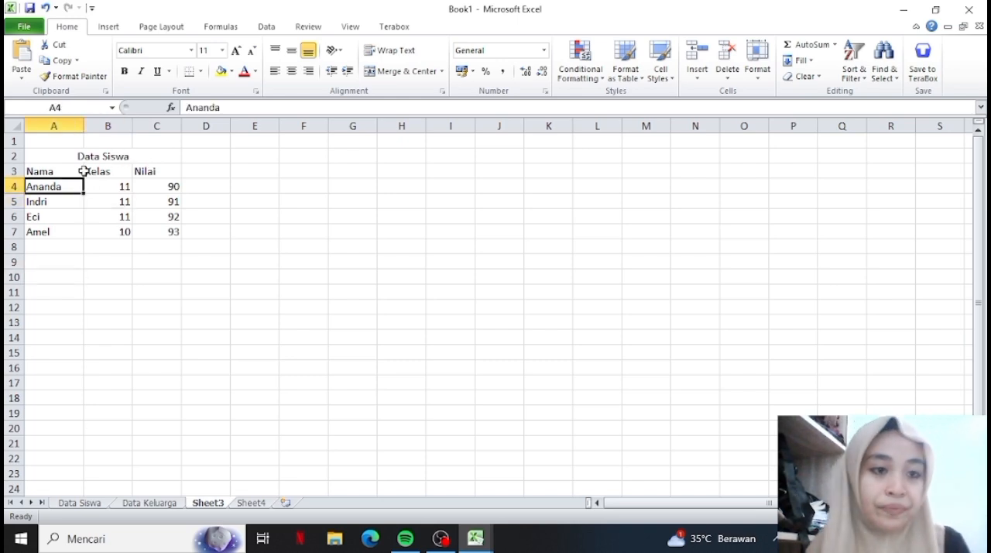
left_click(90, 155)
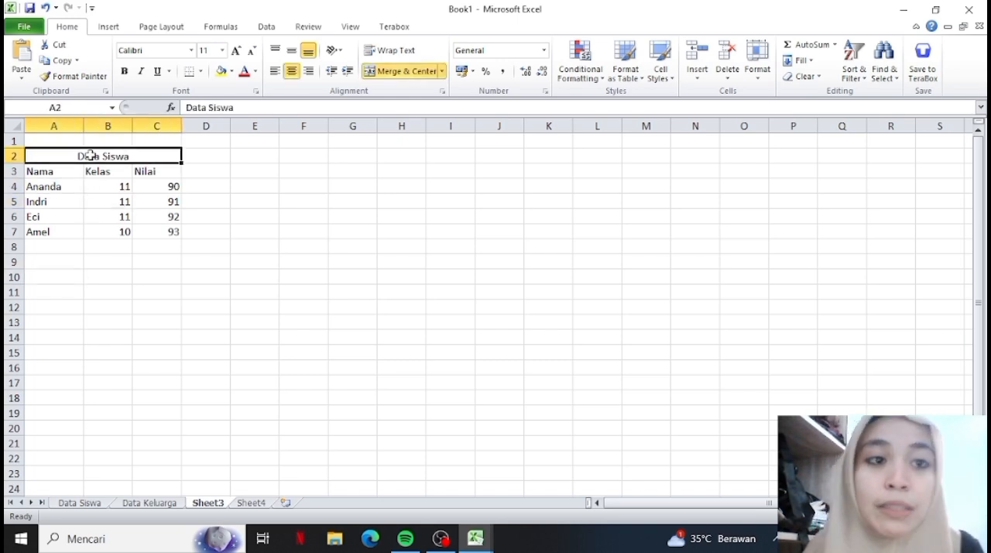
left_click(126, 74)
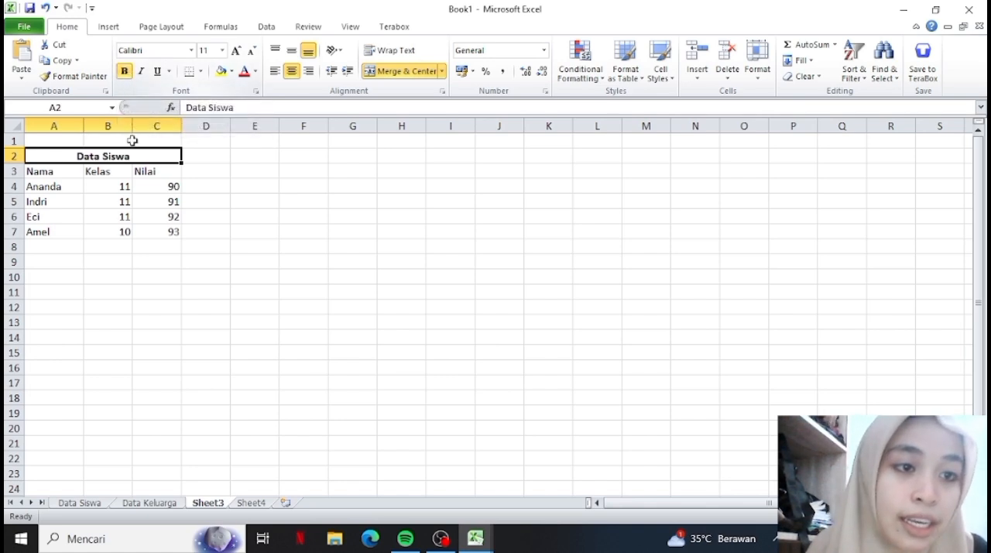
left_click(158, 262)
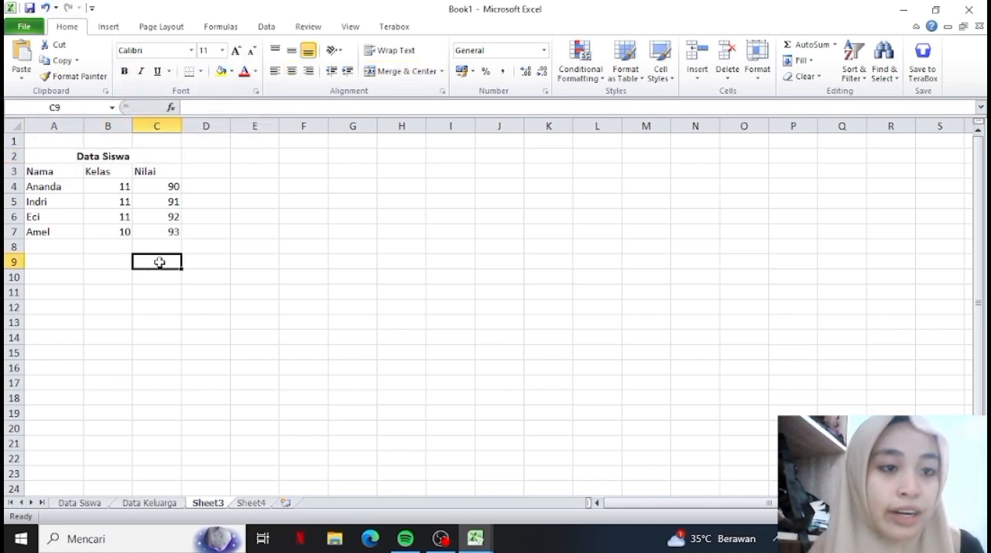
Center the headings Nama, Kelas and Nilai in cells A3 to C3 both vertically and horizontally.
left_click(34, 172)
left_click_drag(44, 174, 174, 165)
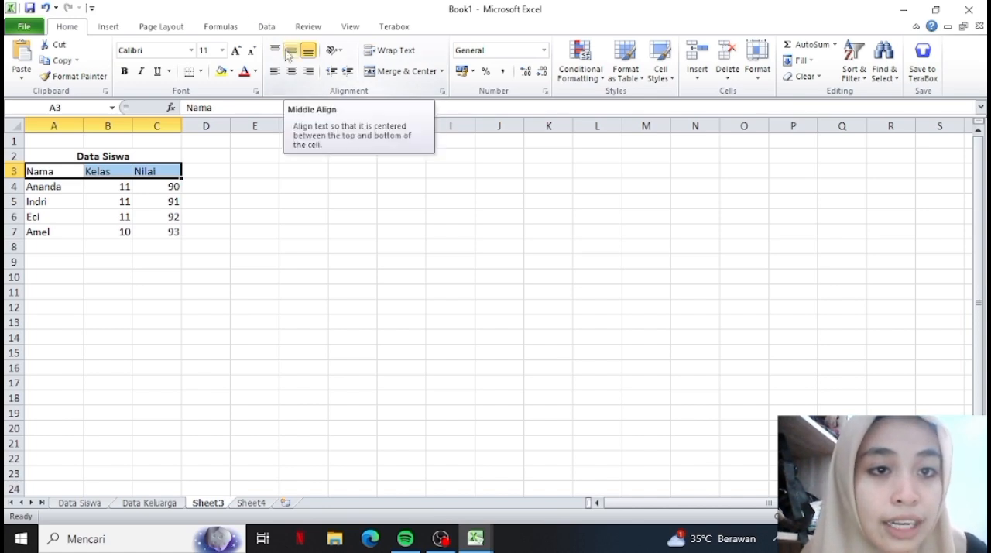
left_click(291, 52)
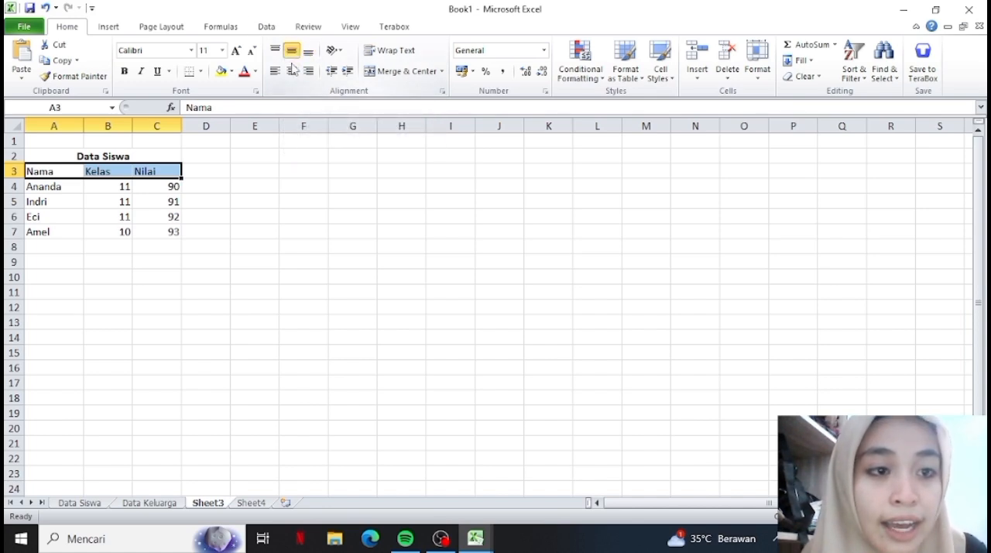
left_click(291, 70)
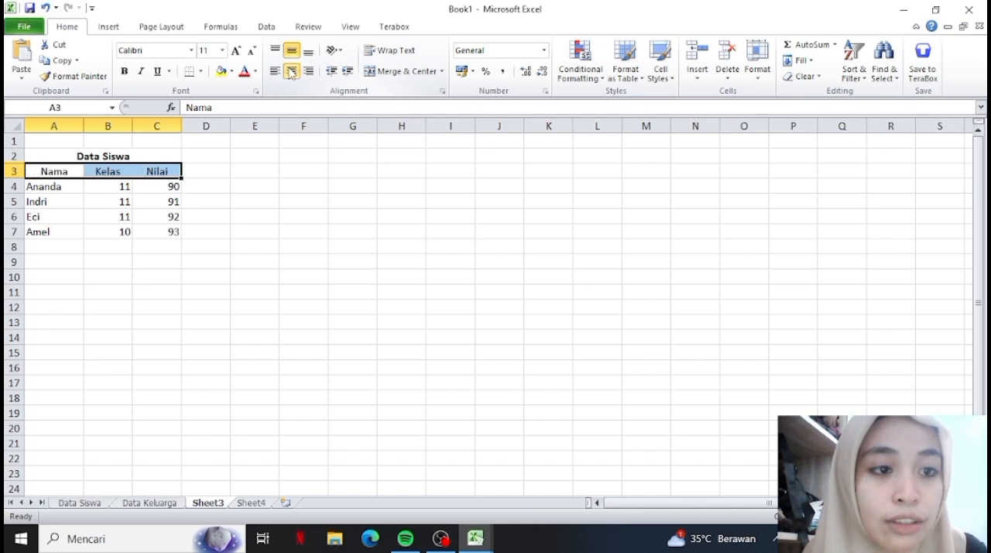
left_click(254, 170)
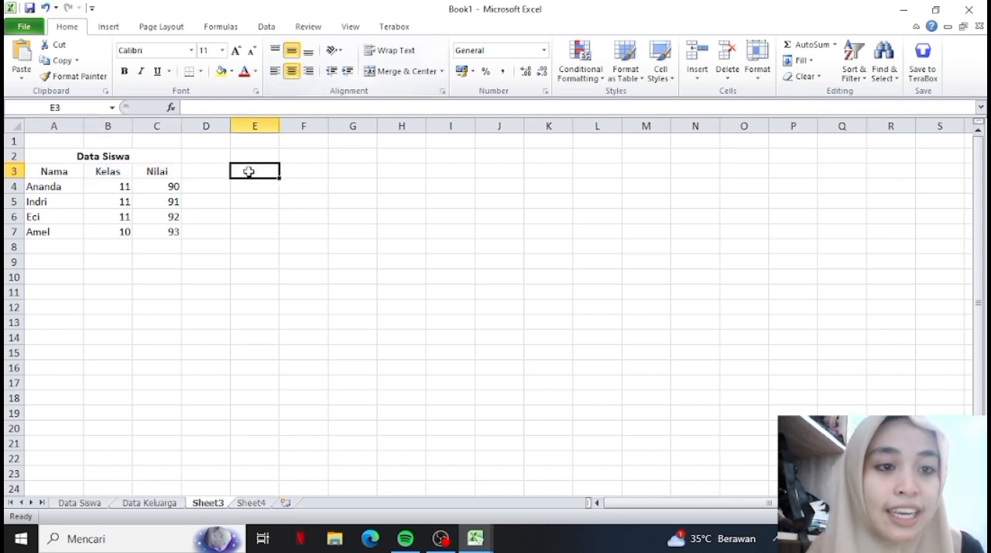
Make the column headings Nama, Kelas and Nilai in cells A3 to C3 bold.
left_click(90, 219)
left_click(42, 175)
left_click_drag(60, 176, 162, 168)
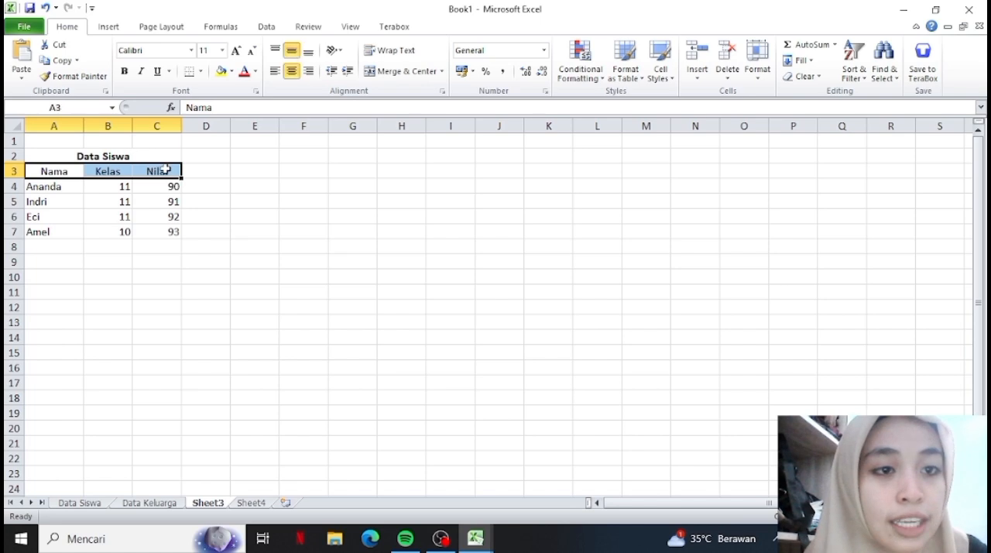
left_click(124, 71)
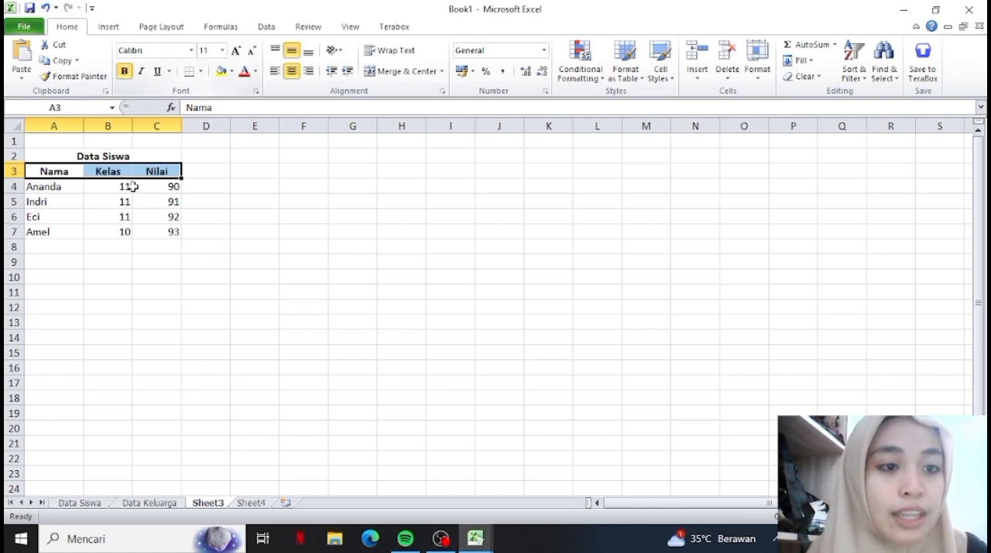
left_click(168, 244)
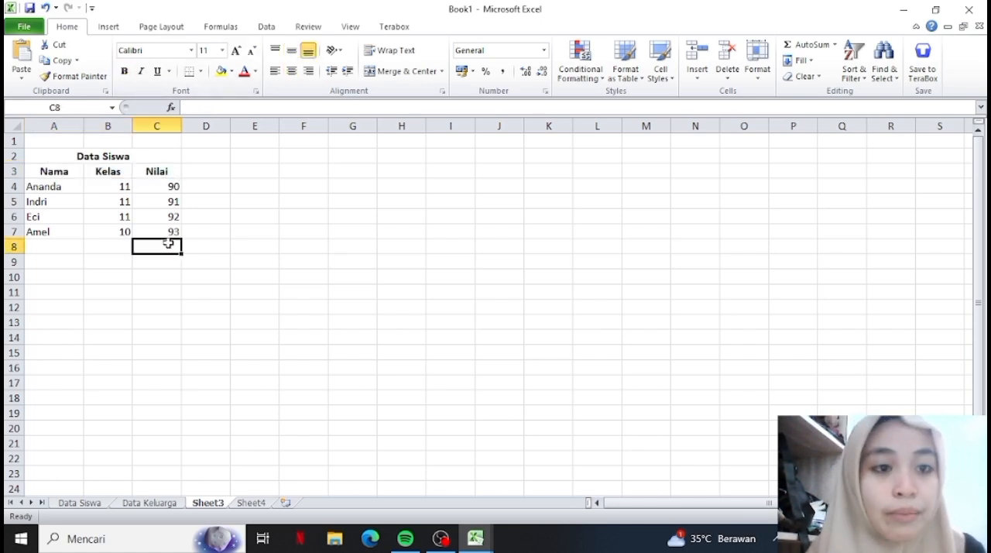
Center the student names horizontally in cells A4 to A7.
left_click(55, 188)
left_click_drag(54, 188, 68, 226)
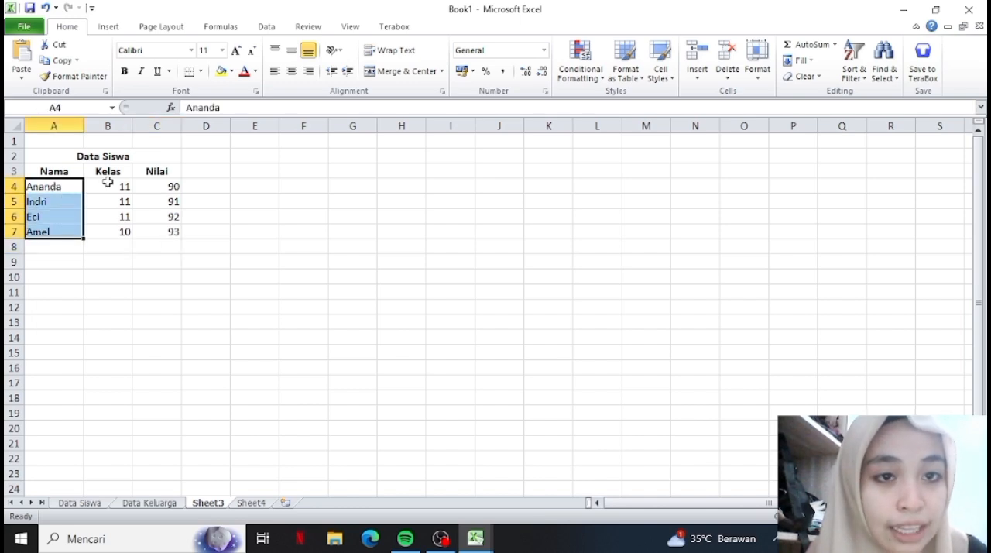
left_click(293, 72)
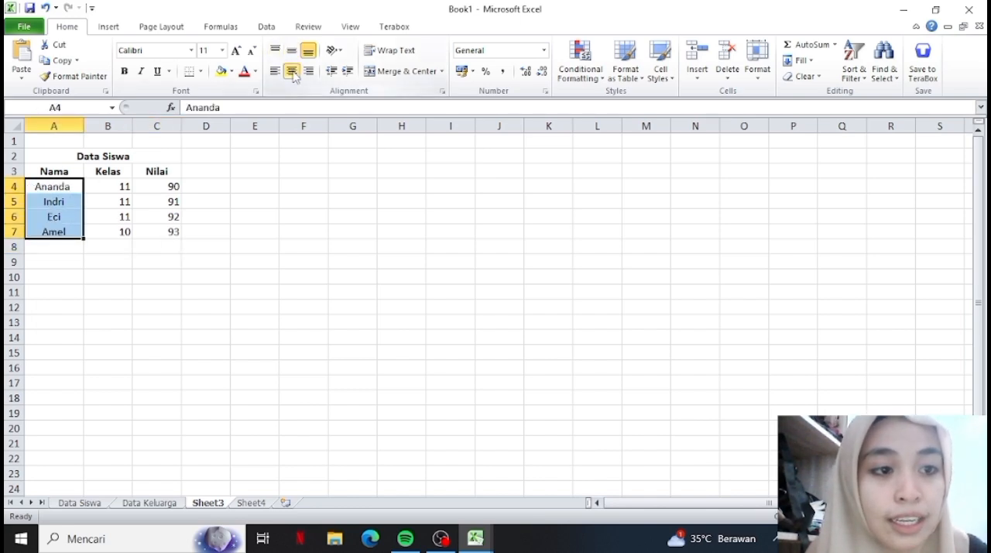
Center the class and score values horizontally in cells B4 to C7.
left_click(118, 192)
key("ctrl+Down")
key("ctrl+Up")
key("ctrl+Down")
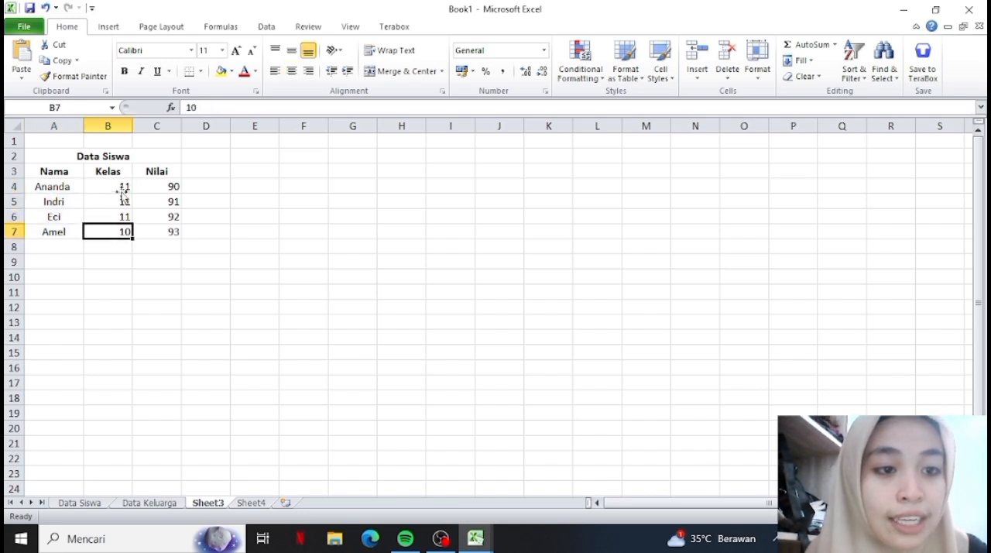
left_click_drag(122, 188, 169, 231)
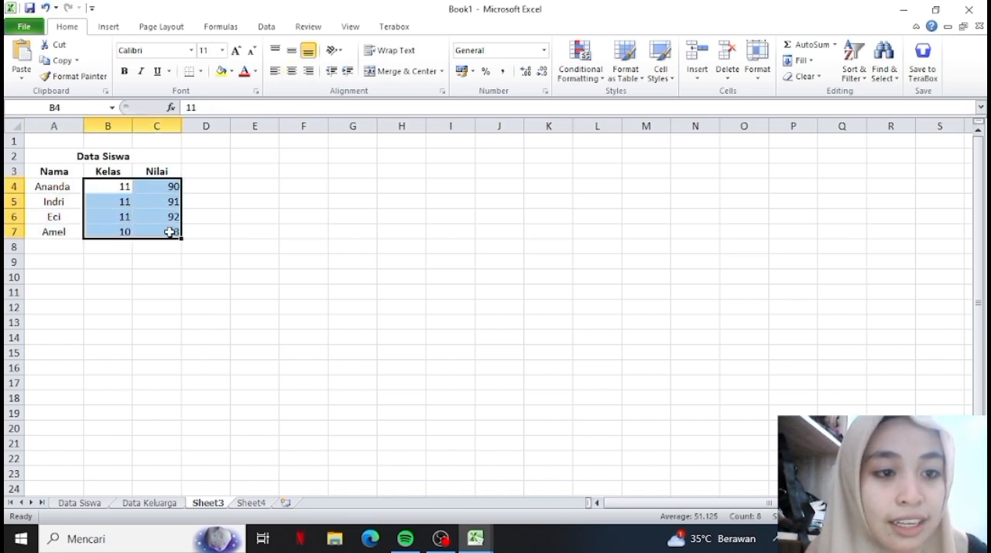
left_click(292, 70)
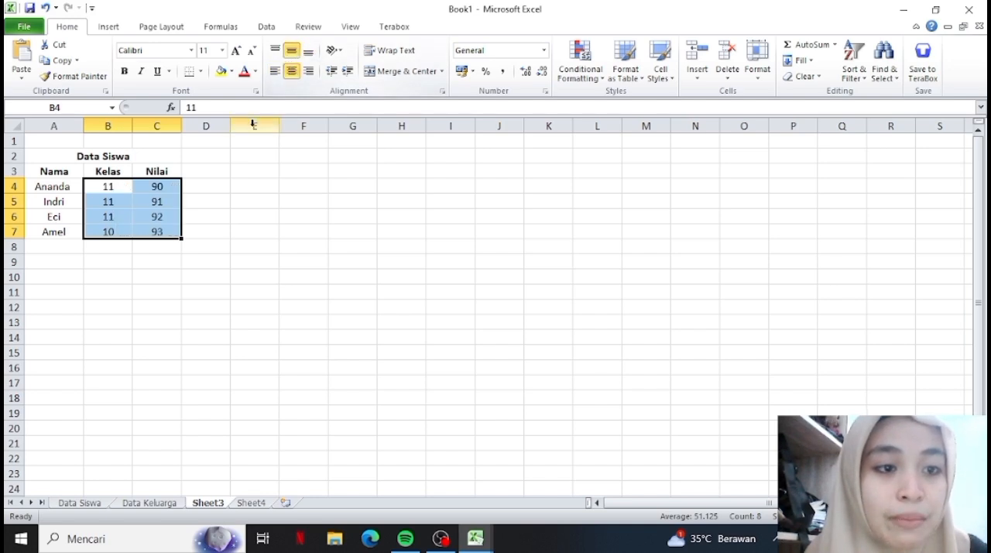
left_click(223, 245)
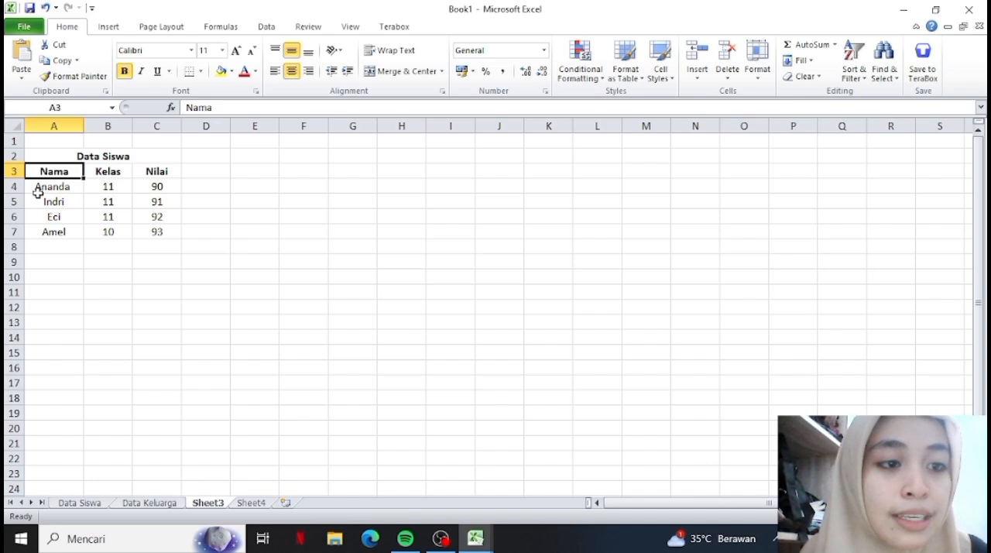
left_click(55, 199)
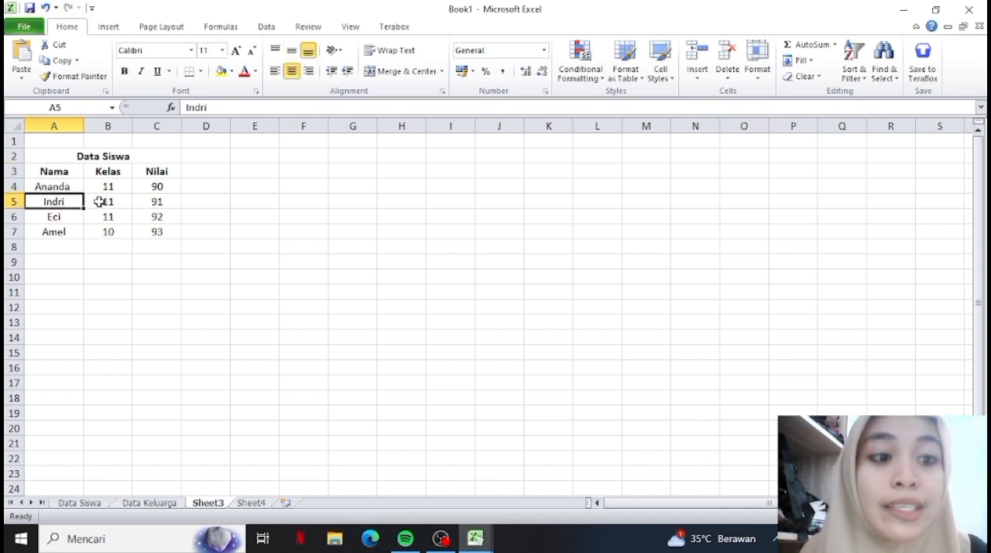
left_click(60, 155)
left_click_drag(60, 155, 107, 221)
left_click(105, 293)
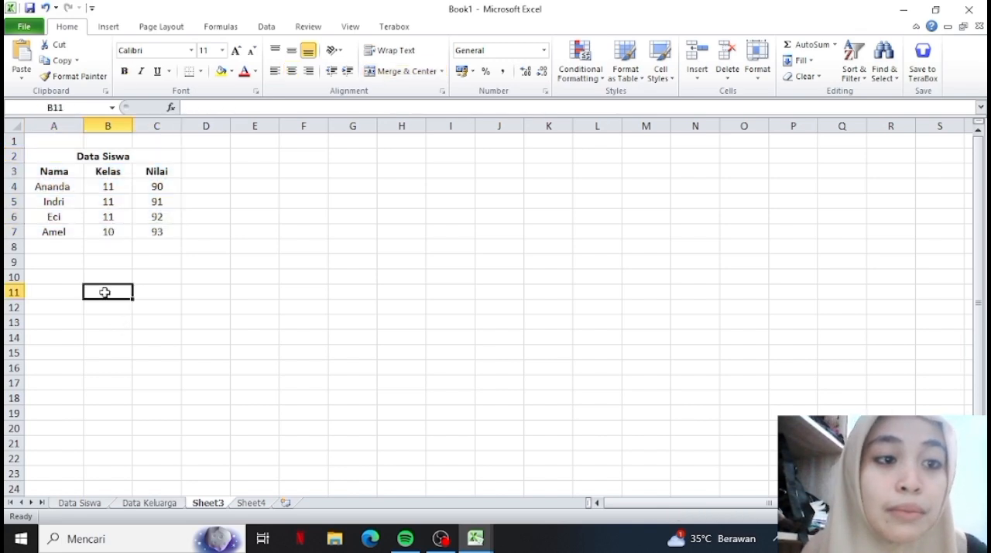
left_click(44, 174)
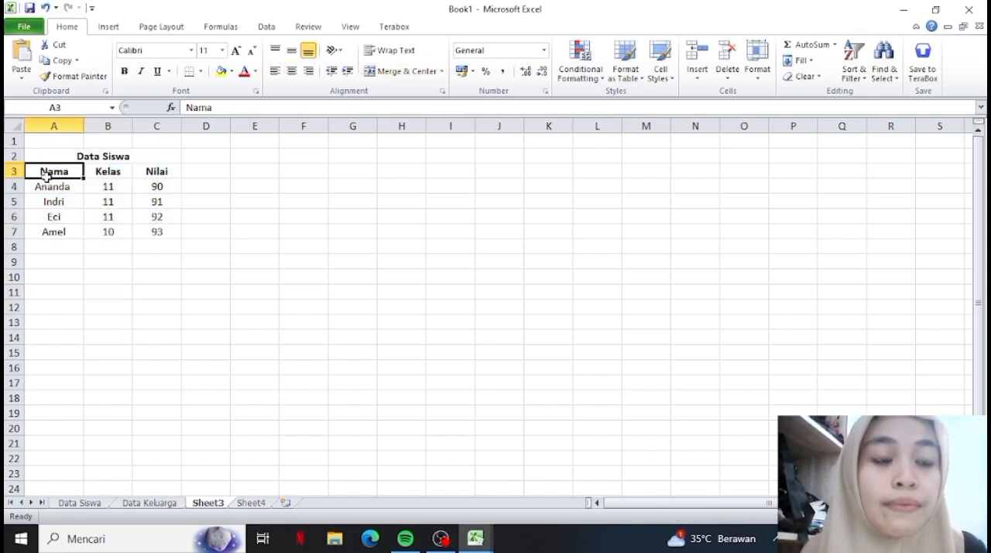
mouse_move(47, 180)
left_mouse_down()
mouse_move(118, 195)
mouse_move(56, 171)
left_mouse_up()
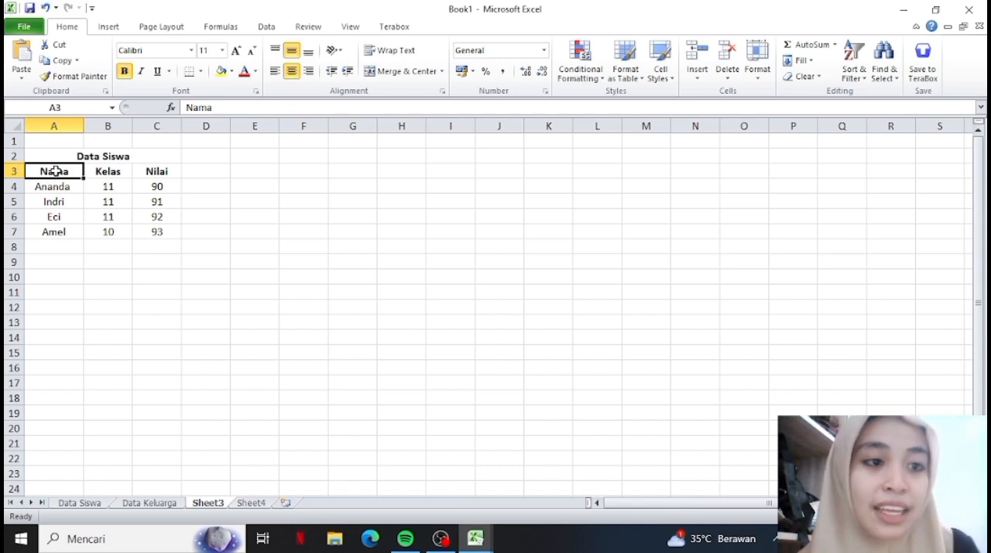
Set a medium solid border line on all four outer edges of the table in cells A3 to C7.
left_click_drag(58, 172, 139, 233)
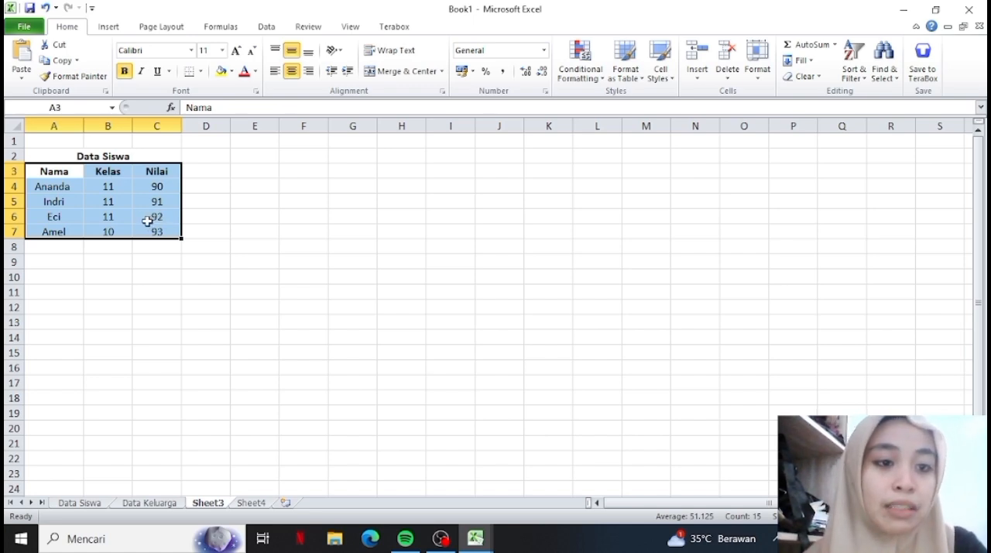
right_click(144, 217)
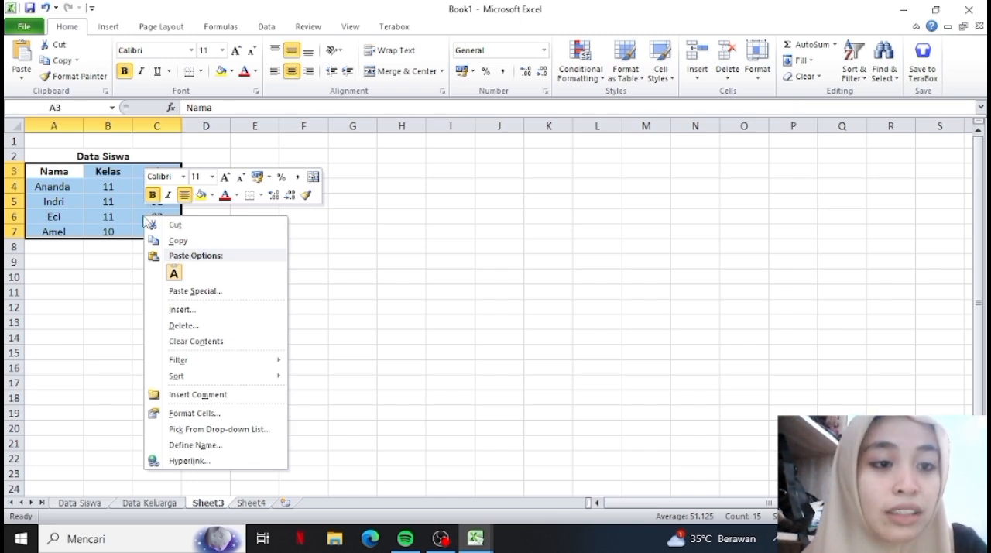
left_click(94, 203)
right_click(94, 203)
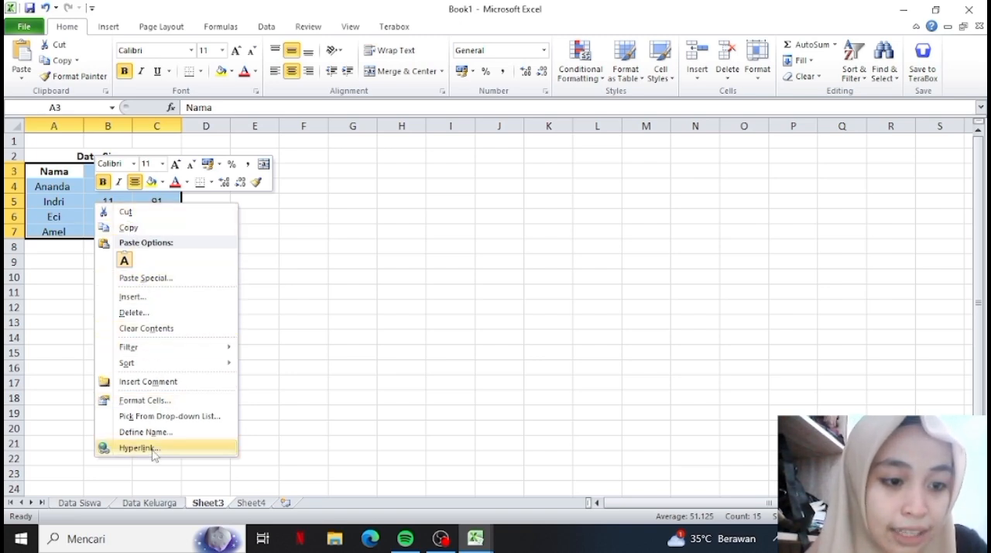
left_click(183, 400)
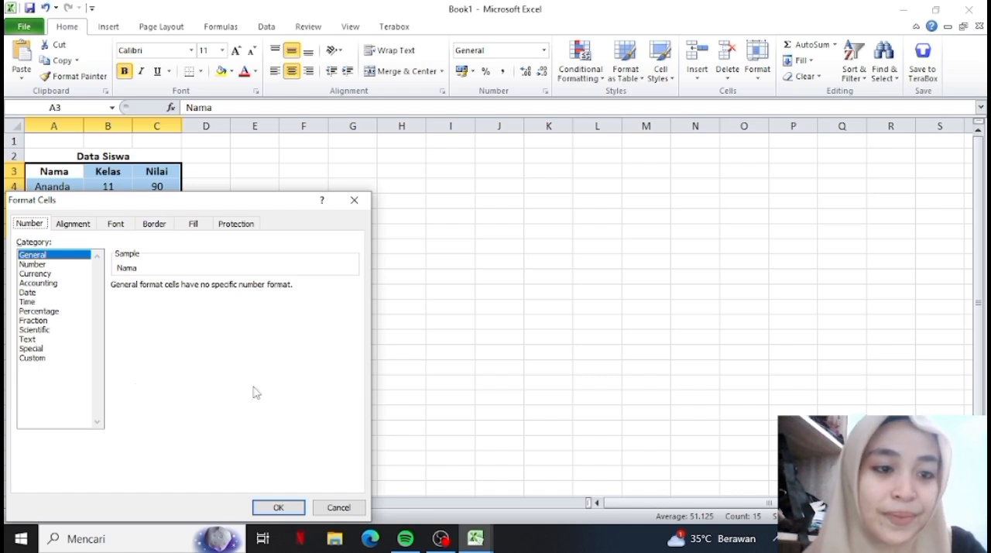
left_click(152, 226)
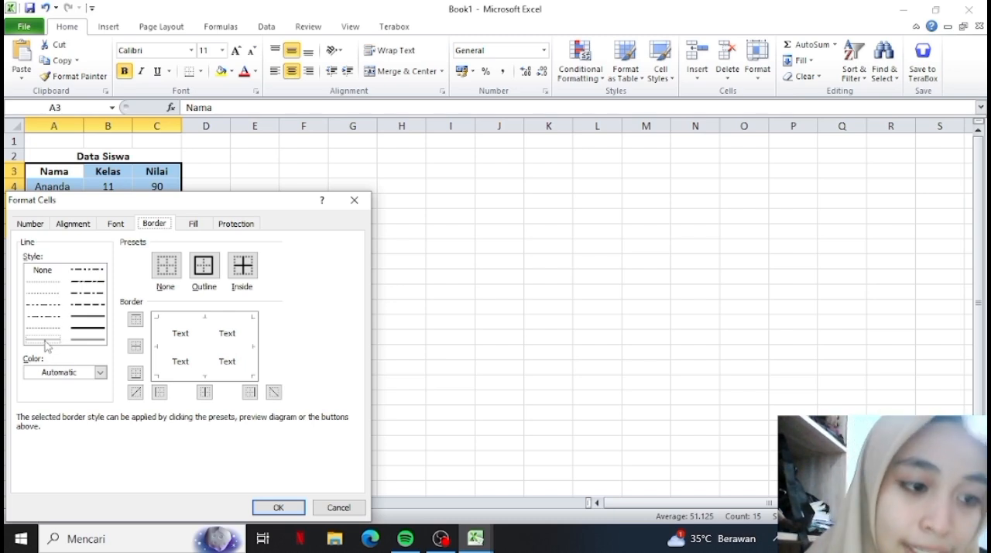
left_click(82, 322)
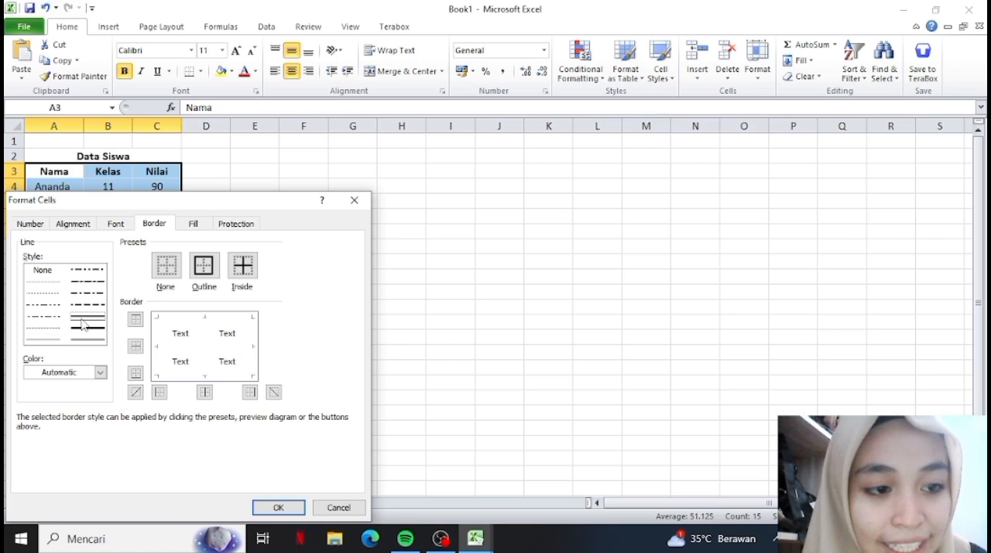
left_click(135, 321)
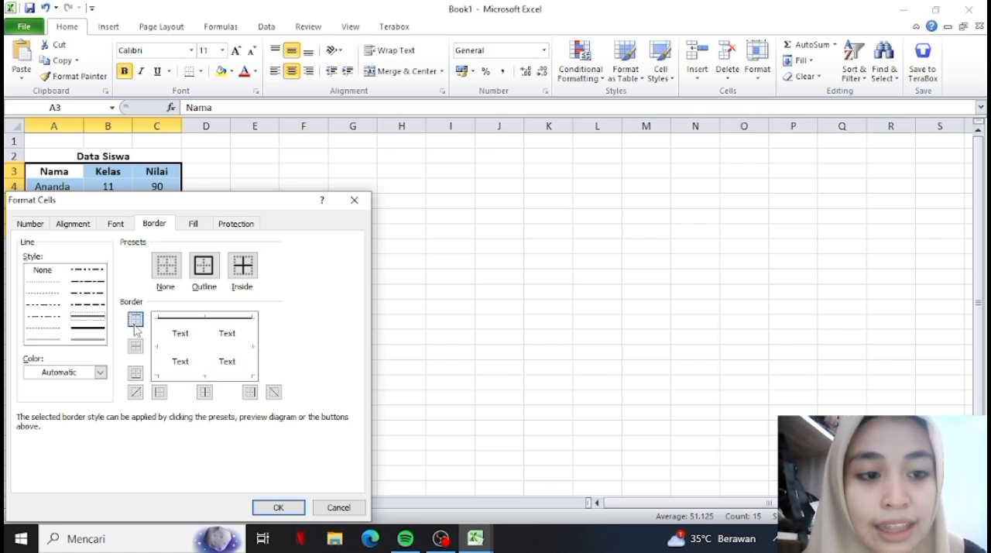
left_click(136, 375)
left_click(160, 393)
left_click(249, 392)
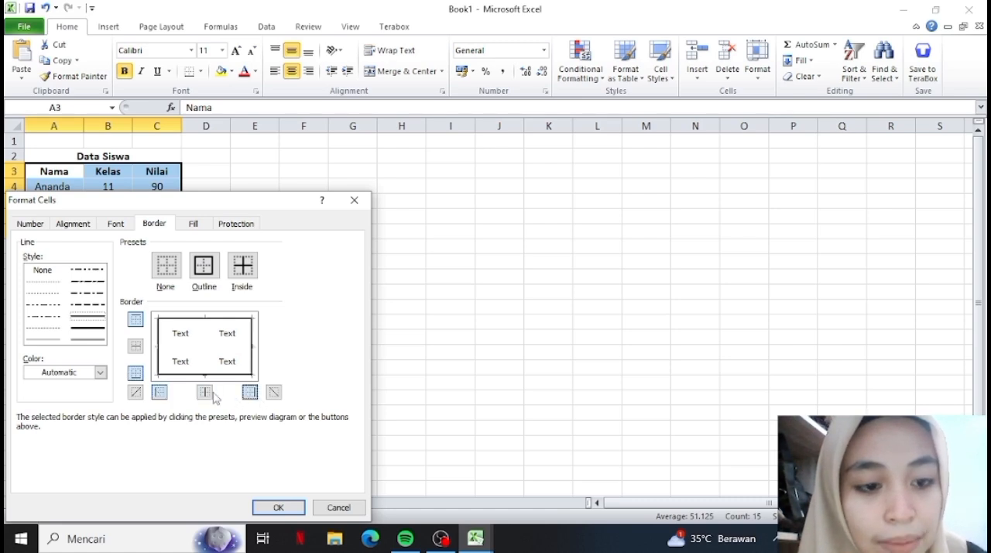
Add medium solid vertical and thin solid horizontal inner borders to cells A3 to C7 and apply the border settings.
left_click(205, 392)
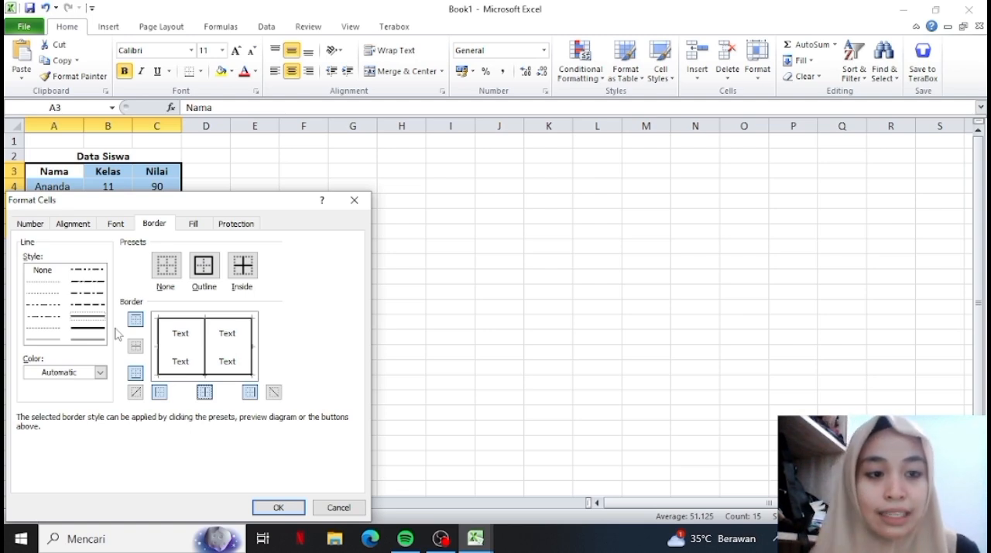
left_click(49, 340)
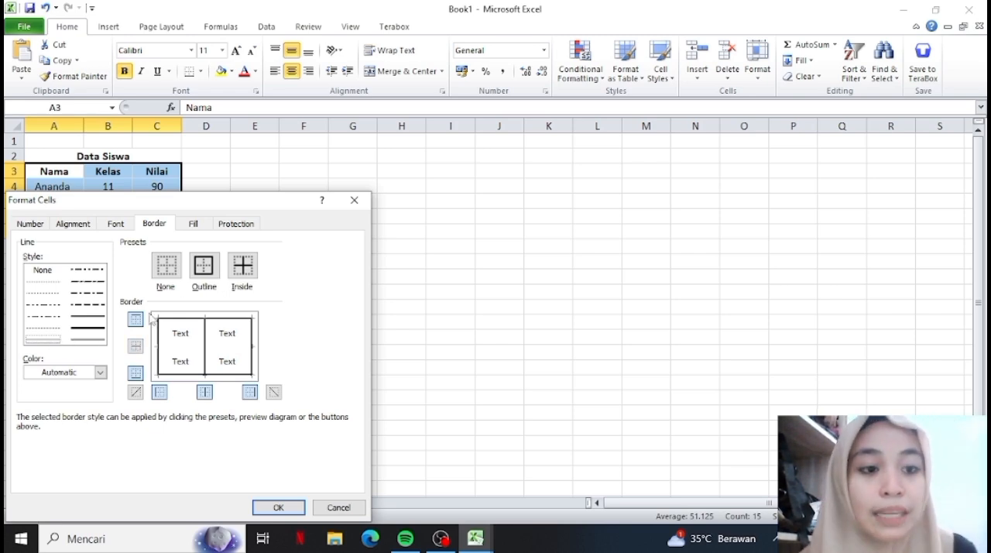
left_click(134, 347)
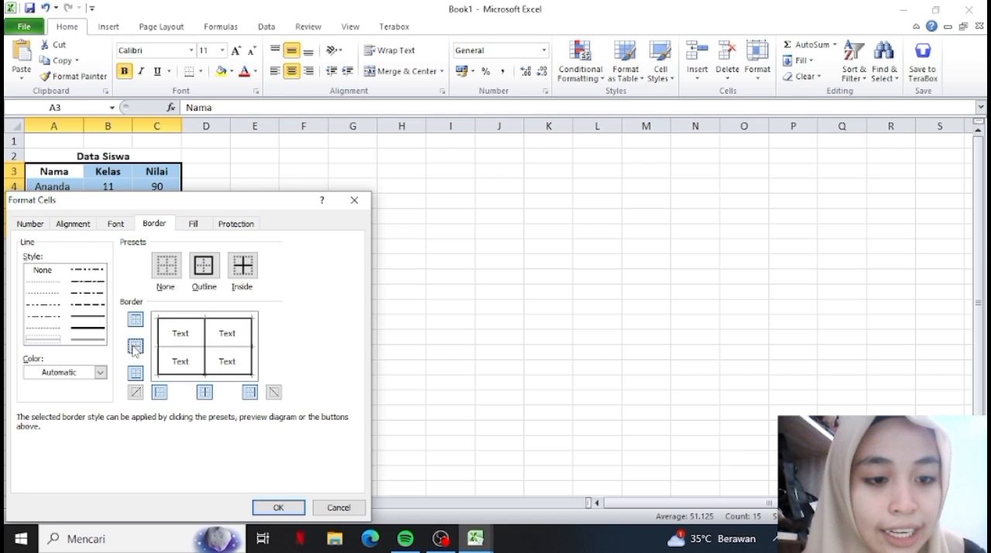
left_click(262, 508)
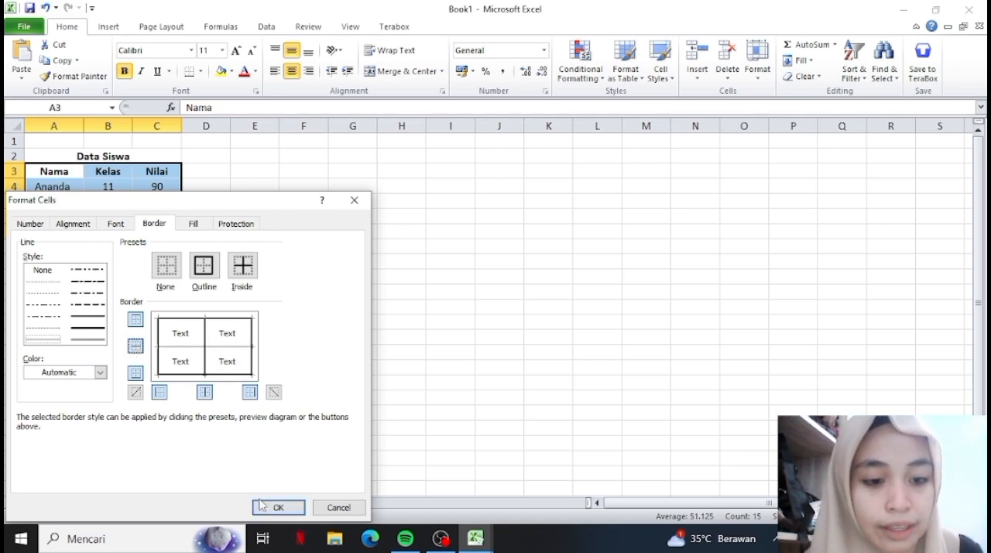
left_click(263, 508)
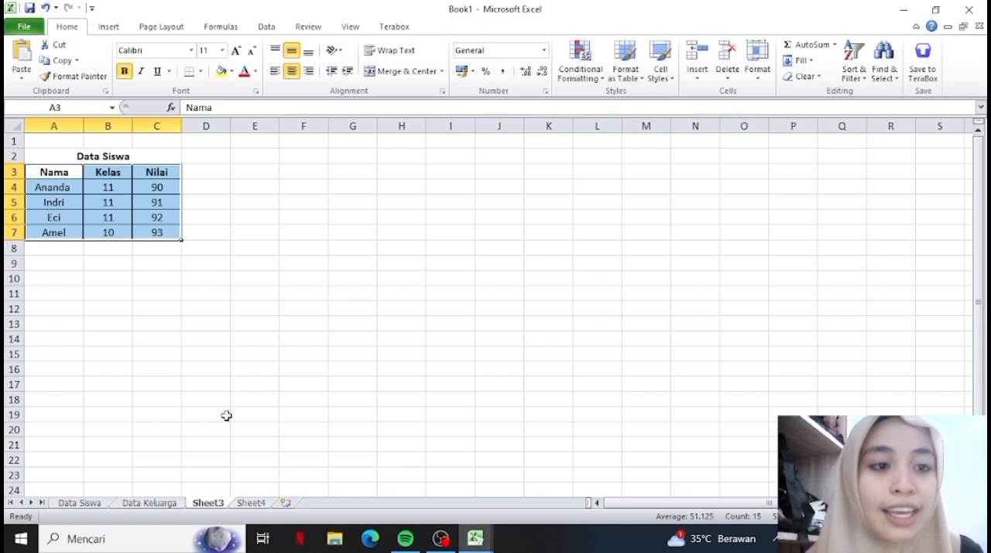
left_click(226, 416)
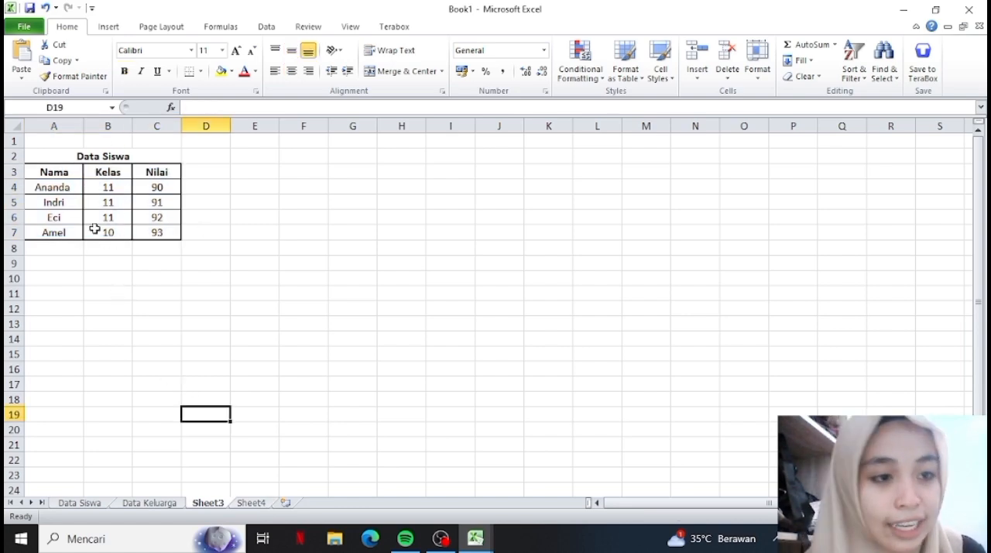
Apply a medium solid bottom border to the heading cells A3 to C3.
left_click_drag(44, 172, 139, 172)
right_click(142, 175)
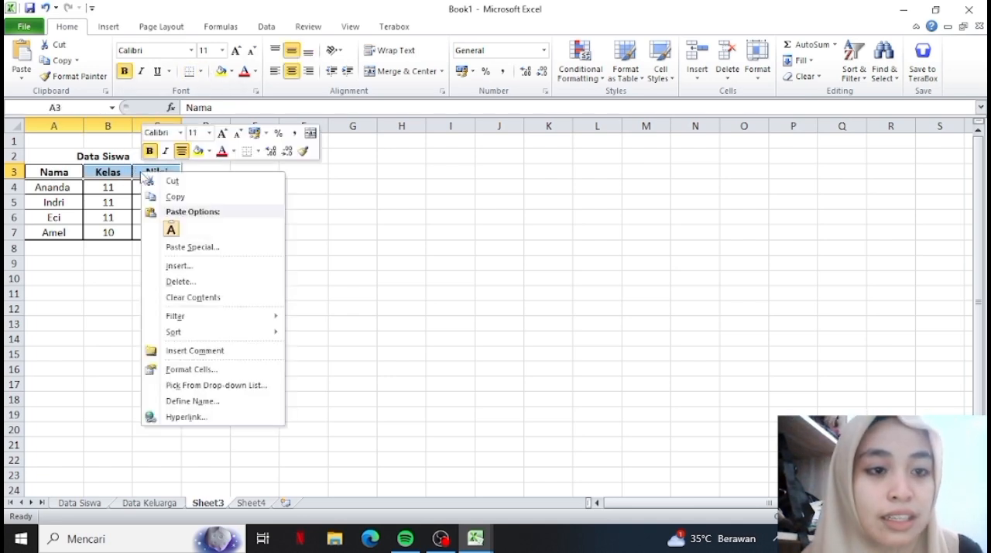
left_click(223, 364)
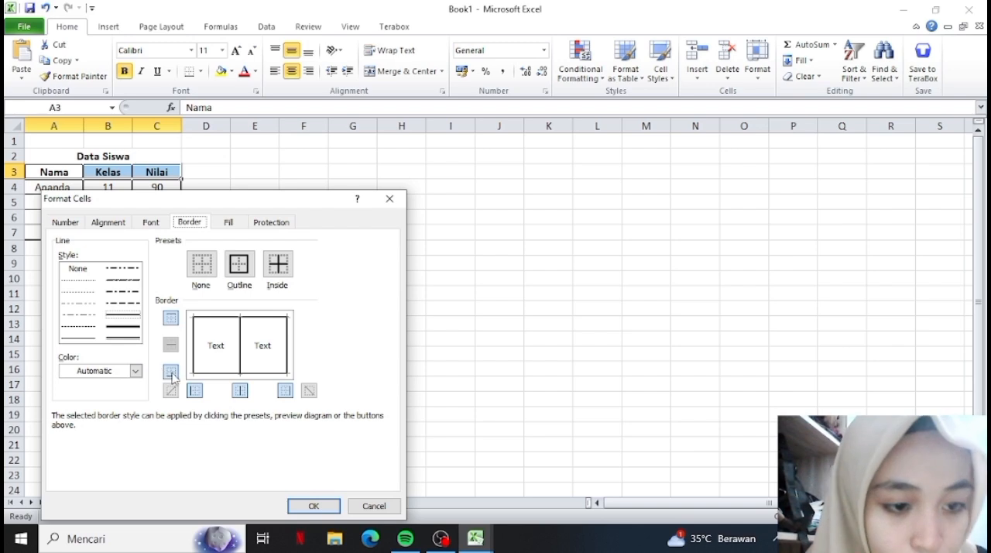
left_click(170, 375)
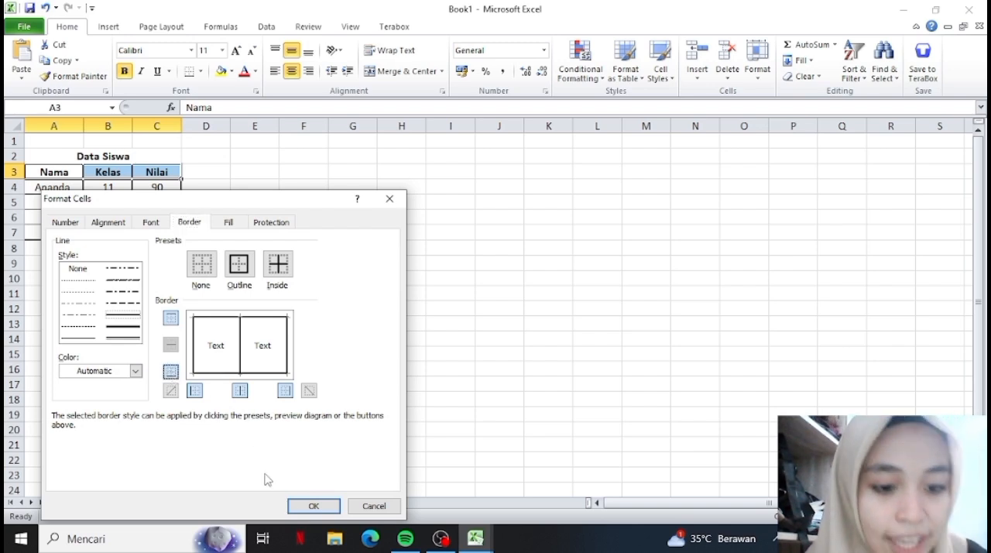
left_click(314, 507)
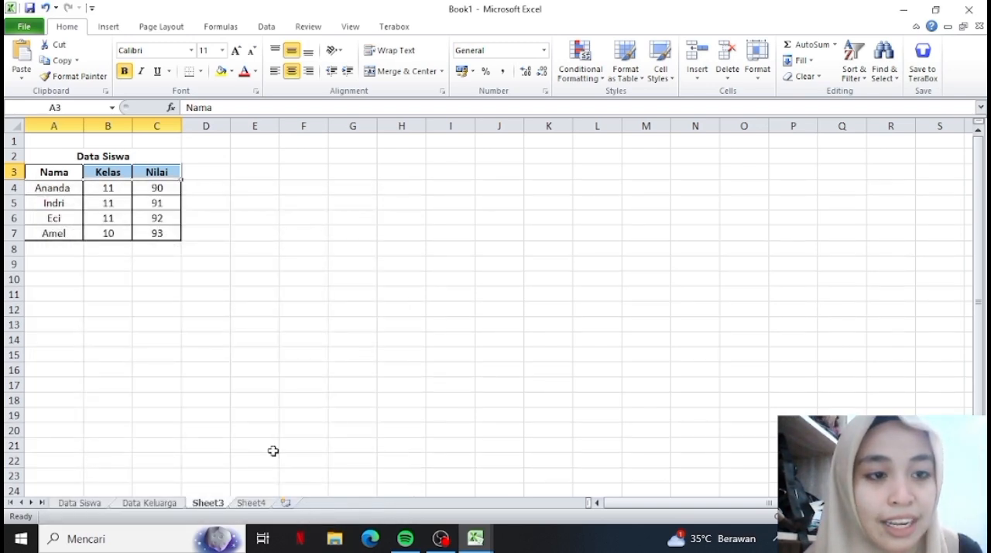
left_click(254, 400)
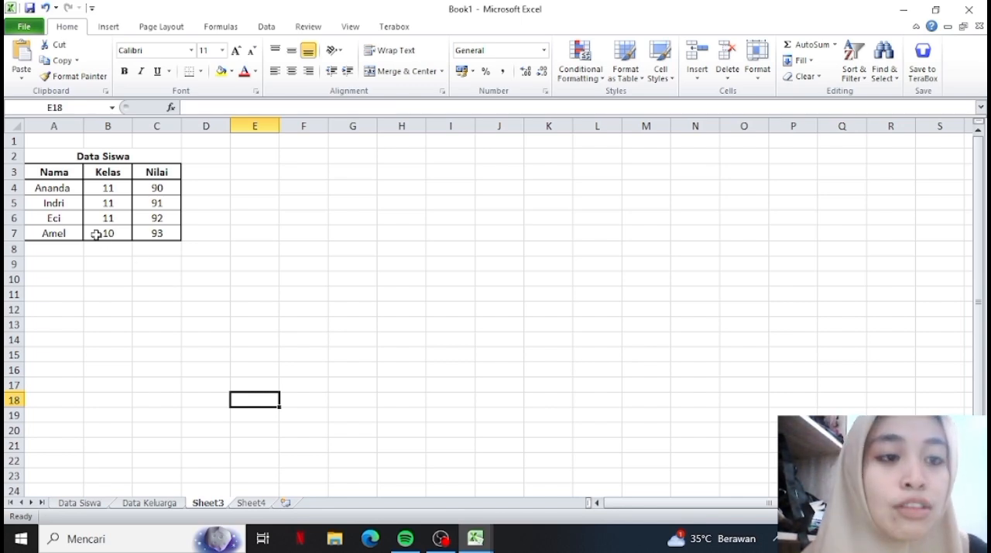
Fill the heading cells A3 to C3 with Dark Blue, Text 2, Lighter 60%.
left_click(68, 177)
left_click_drag(68, 177, 137, 177)
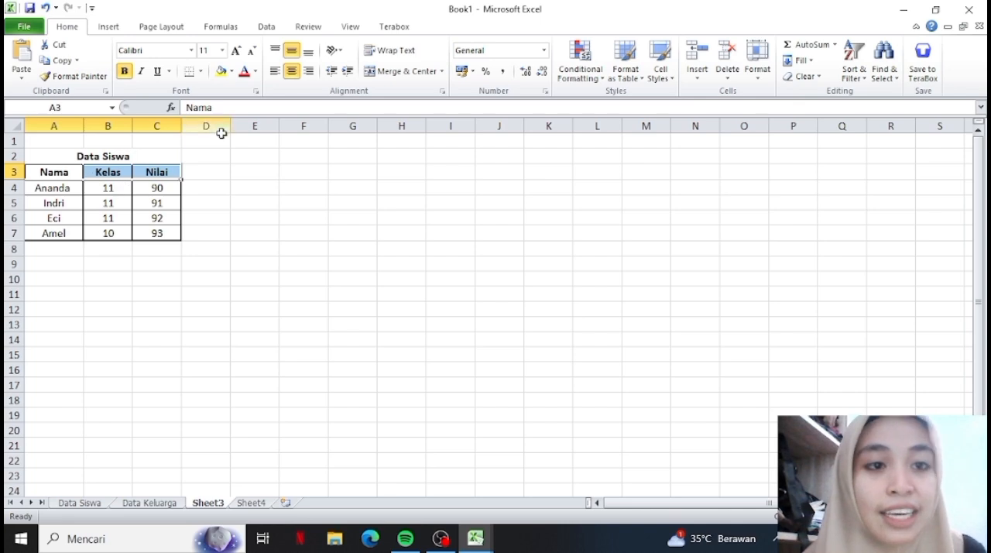
left_click(232, 70)
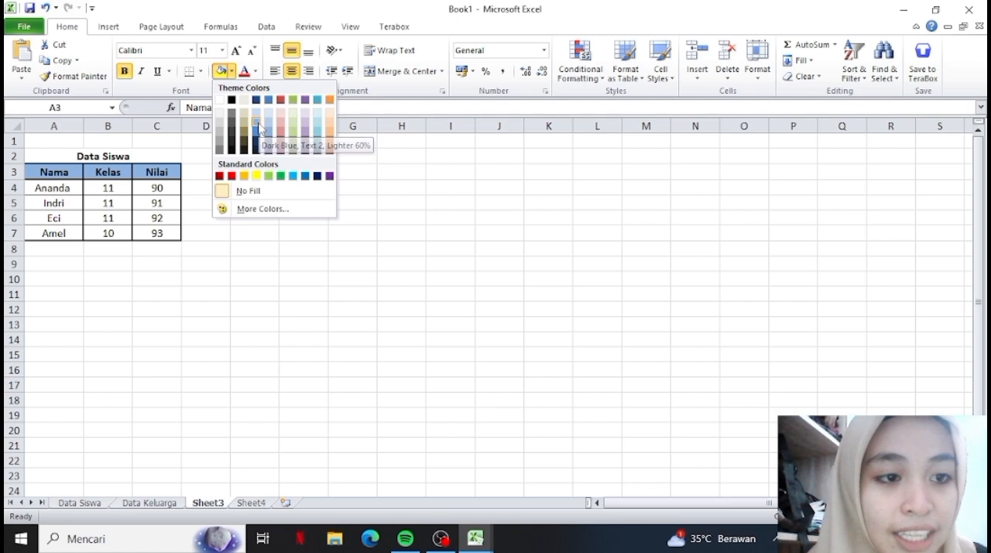
left_click(257, 120)
left_click(266, 186)
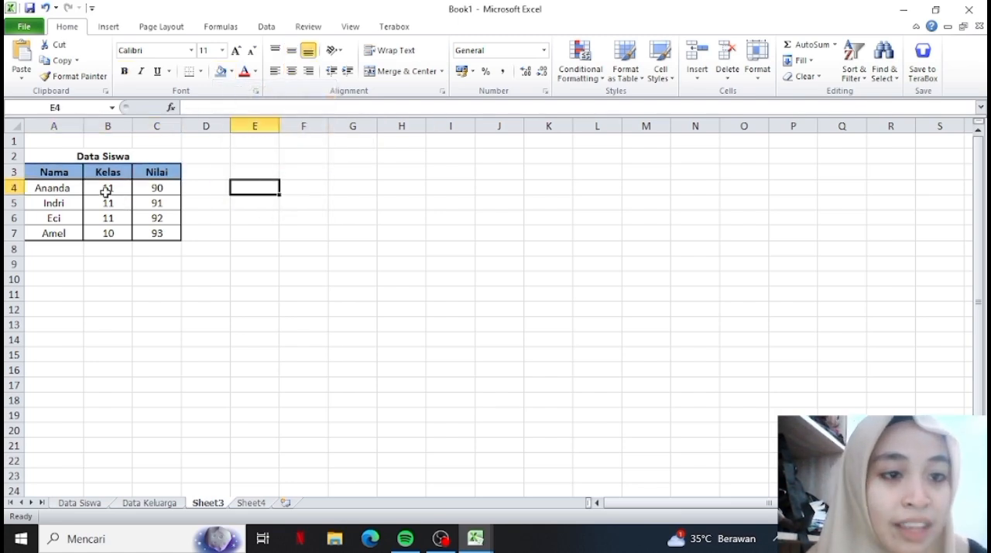